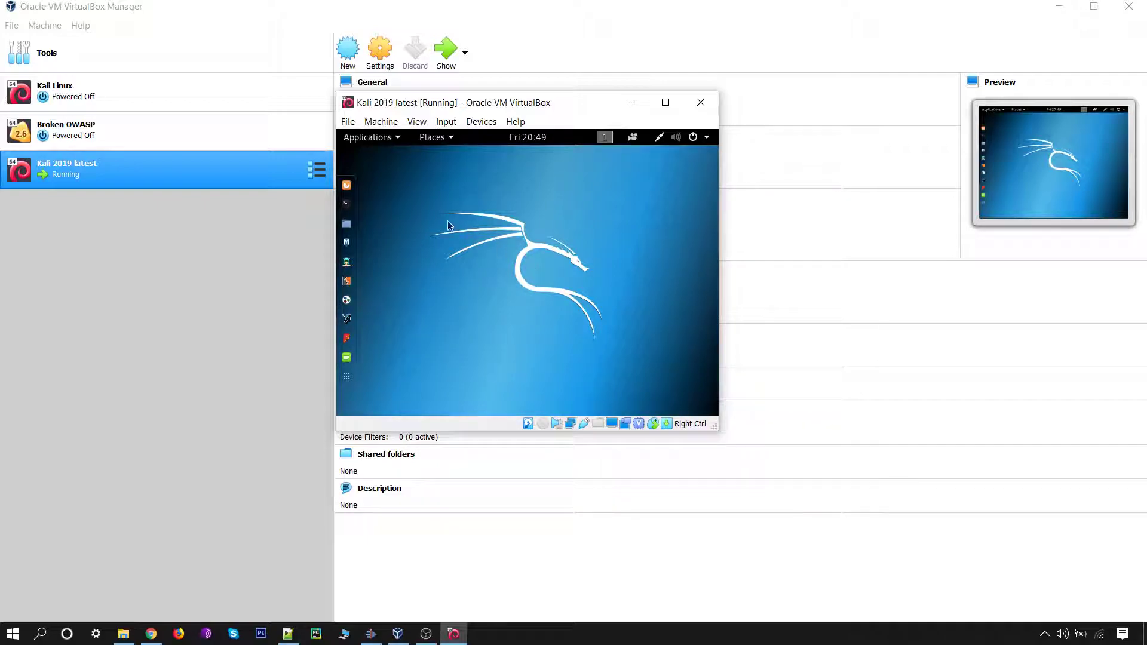
Step: Open a terminal in the Kali guest and zoom its text in three times
click(345, 209)
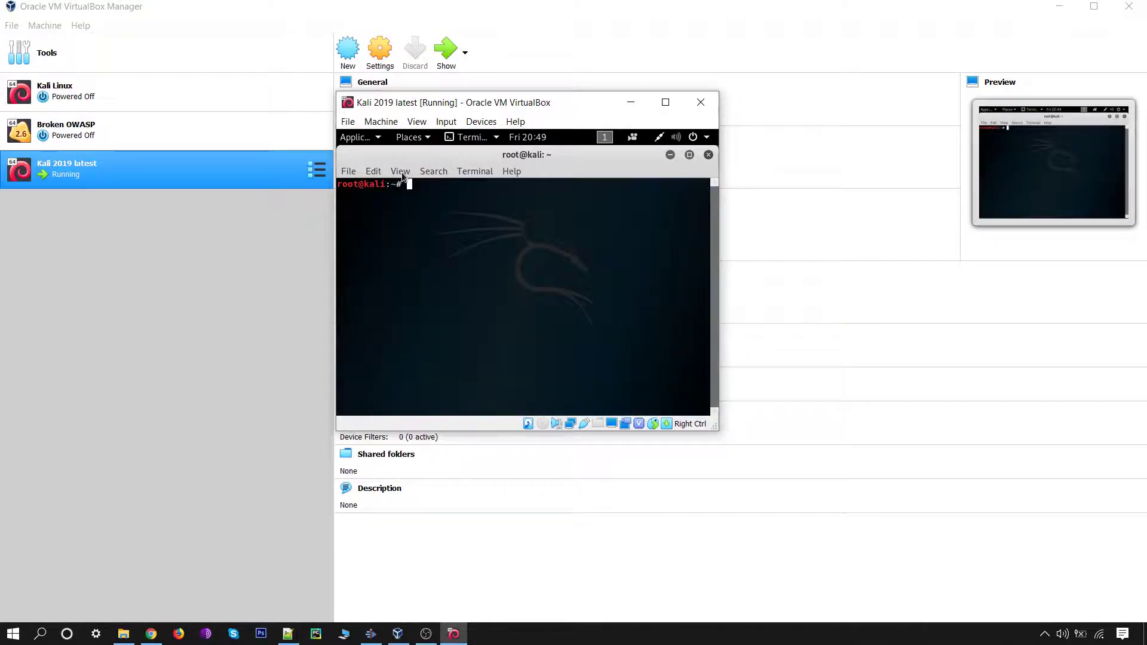
click(400, 171)
click(428, 219)
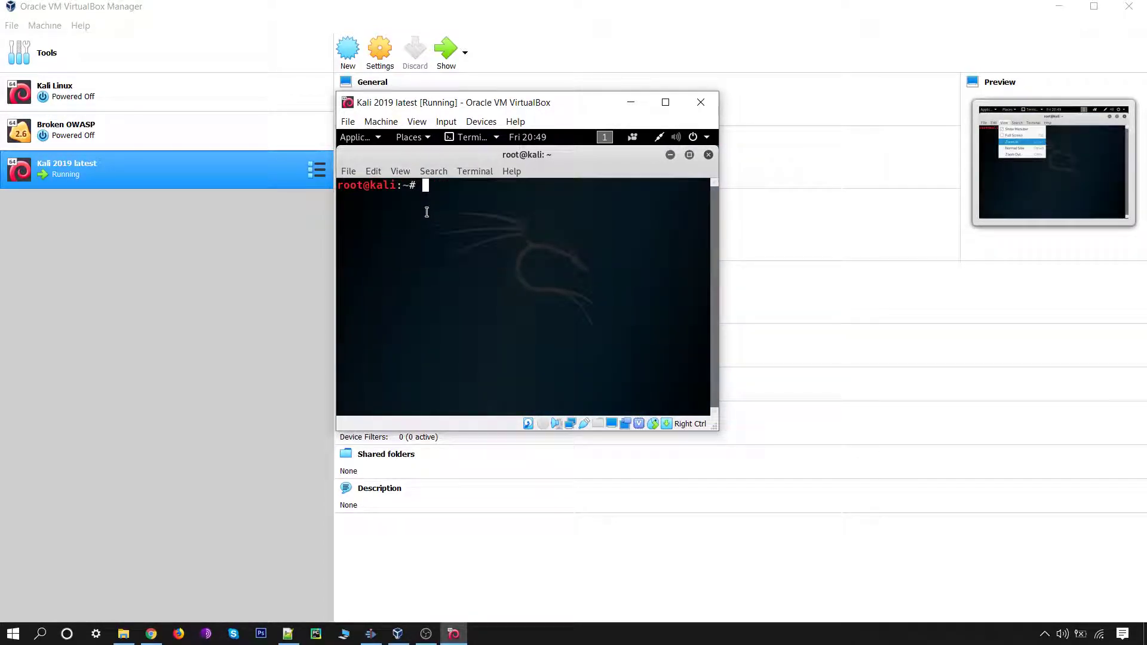
click(400, 172)
click(418, 220)
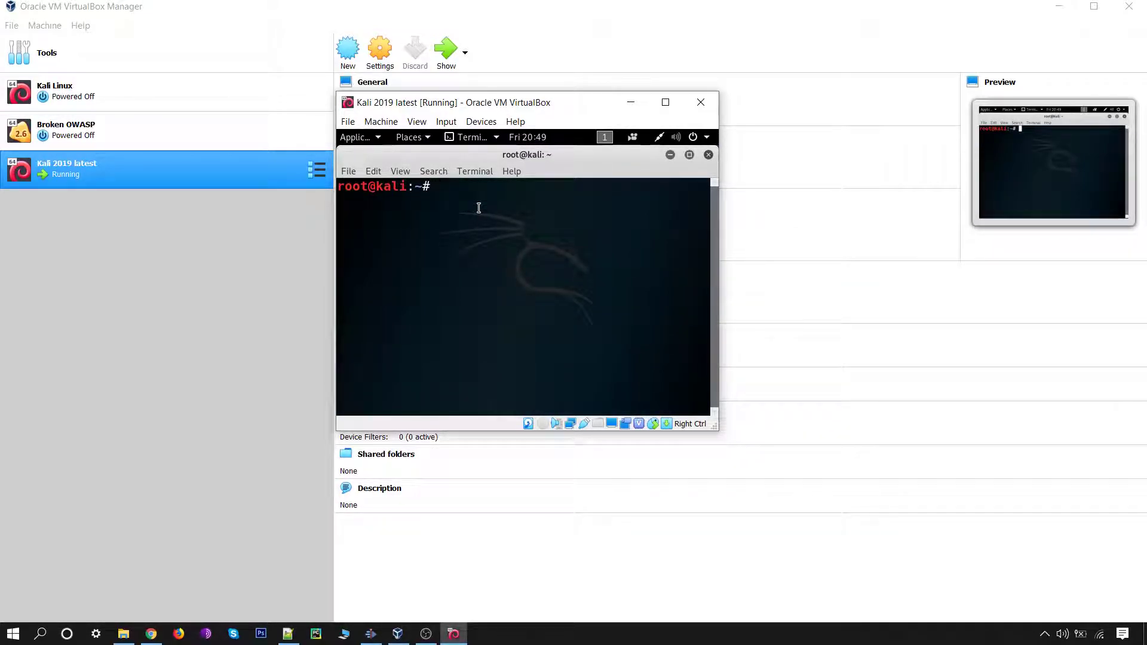
Step: Run apt-get update to refresh the package lists, then clear the terminal
text(apt-get update)
key(Return)
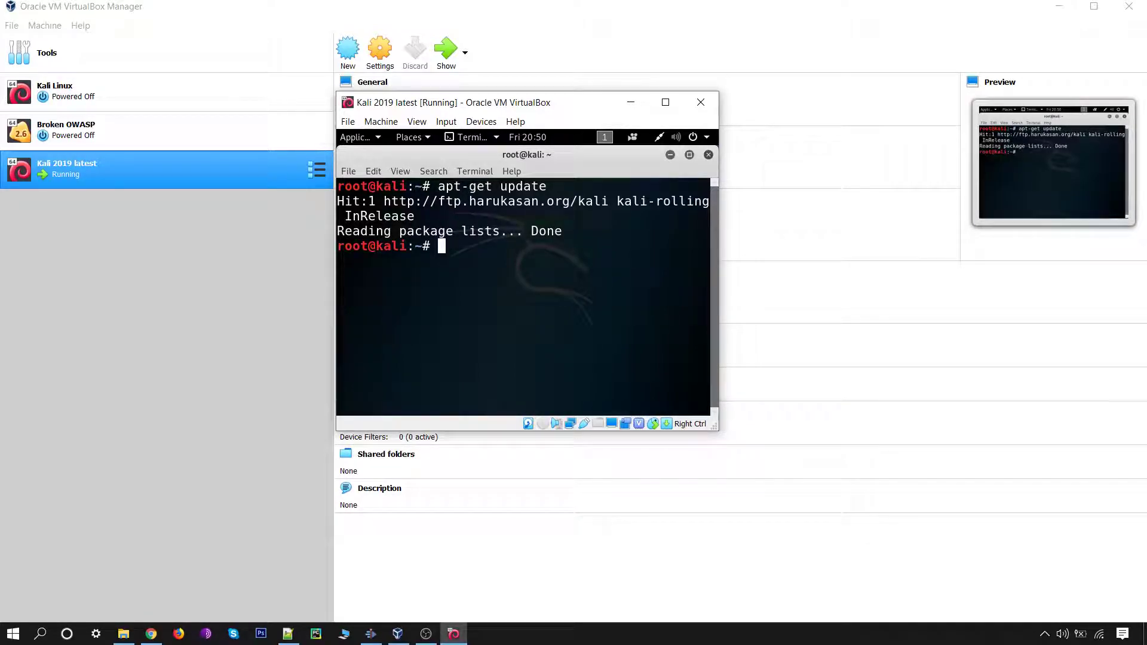
text(clear)
key(Return)
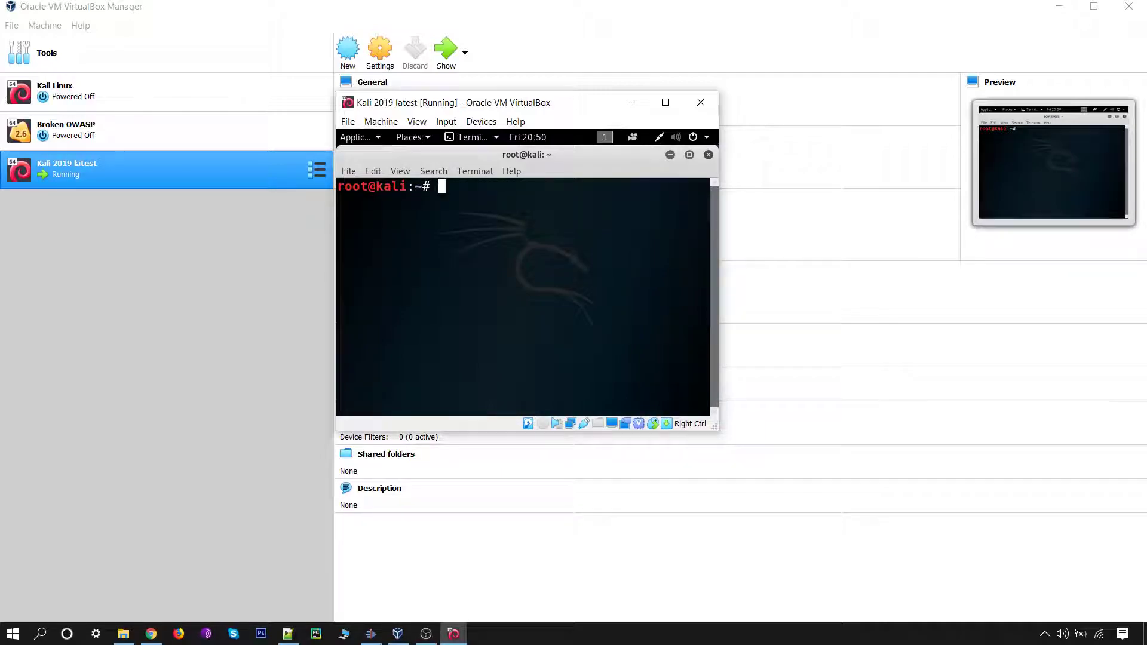
Step: Run apt-get install linux-headers-$(uname -r), which reports them up to date, then clear the screen
text(apt)
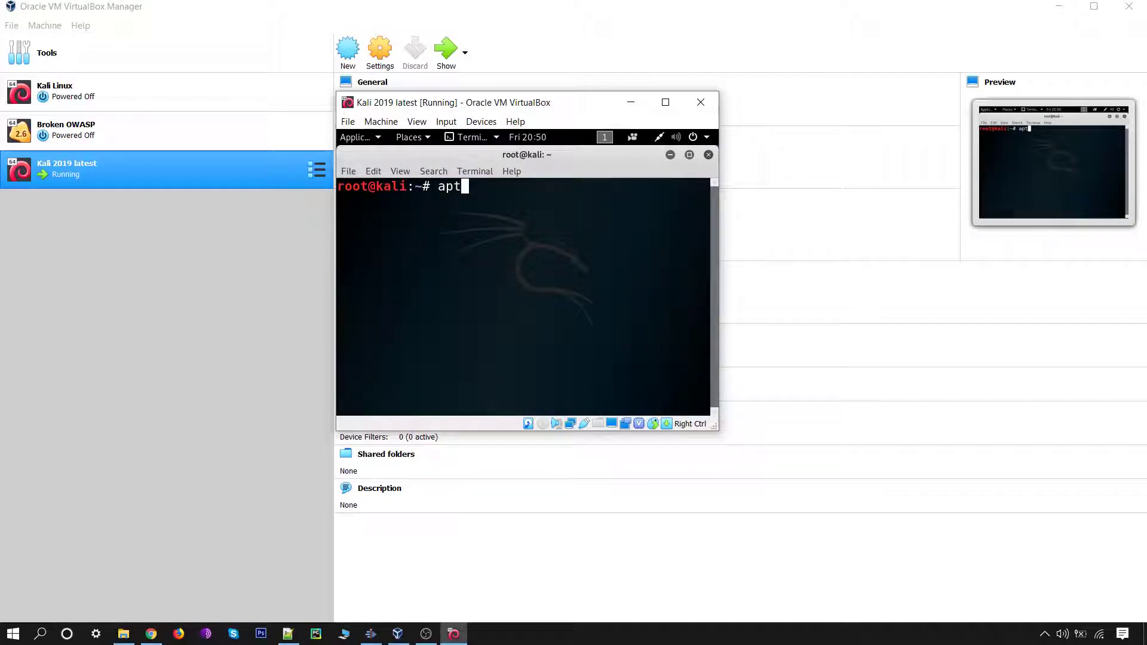
text(-get install)
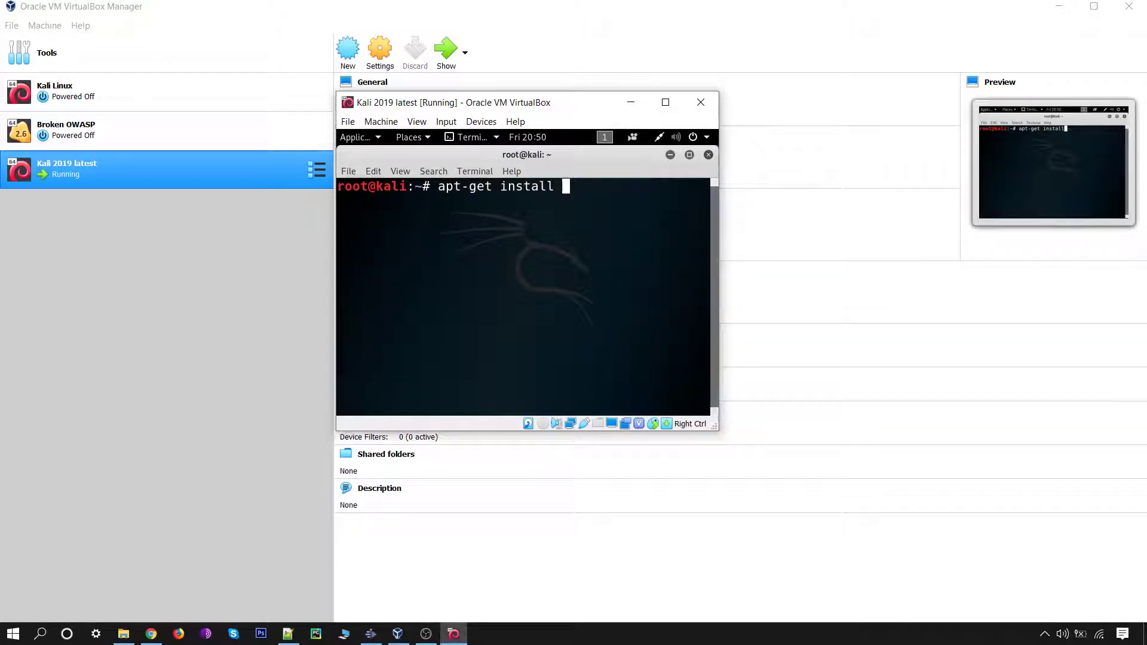
text( linux-headers)
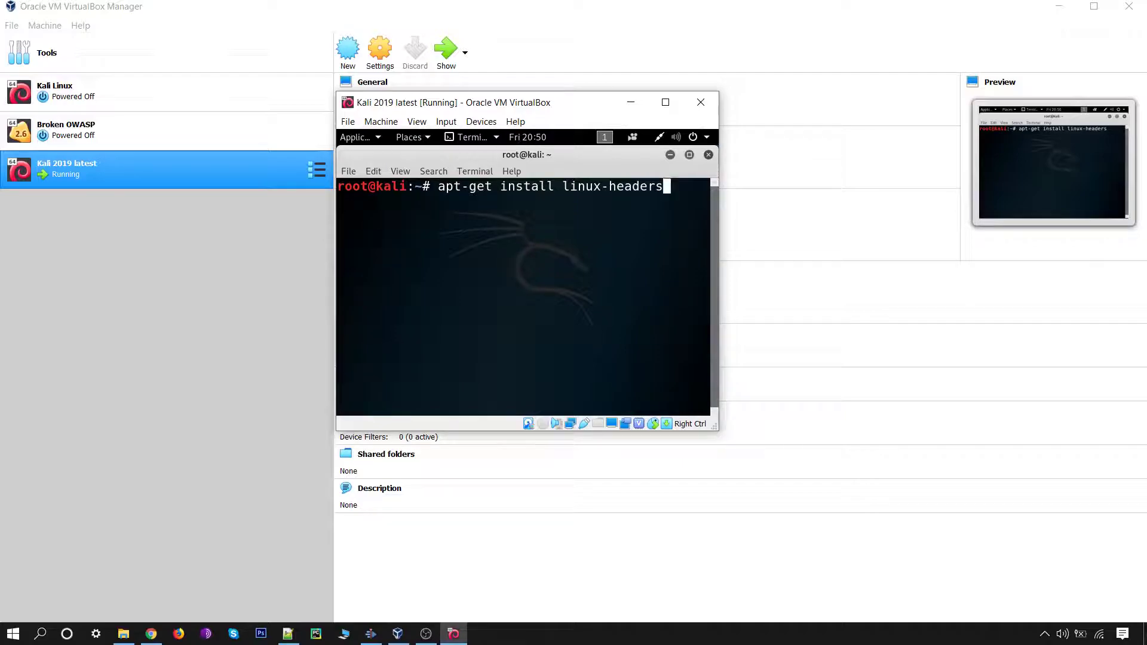
text(-$)
text((uname -r)
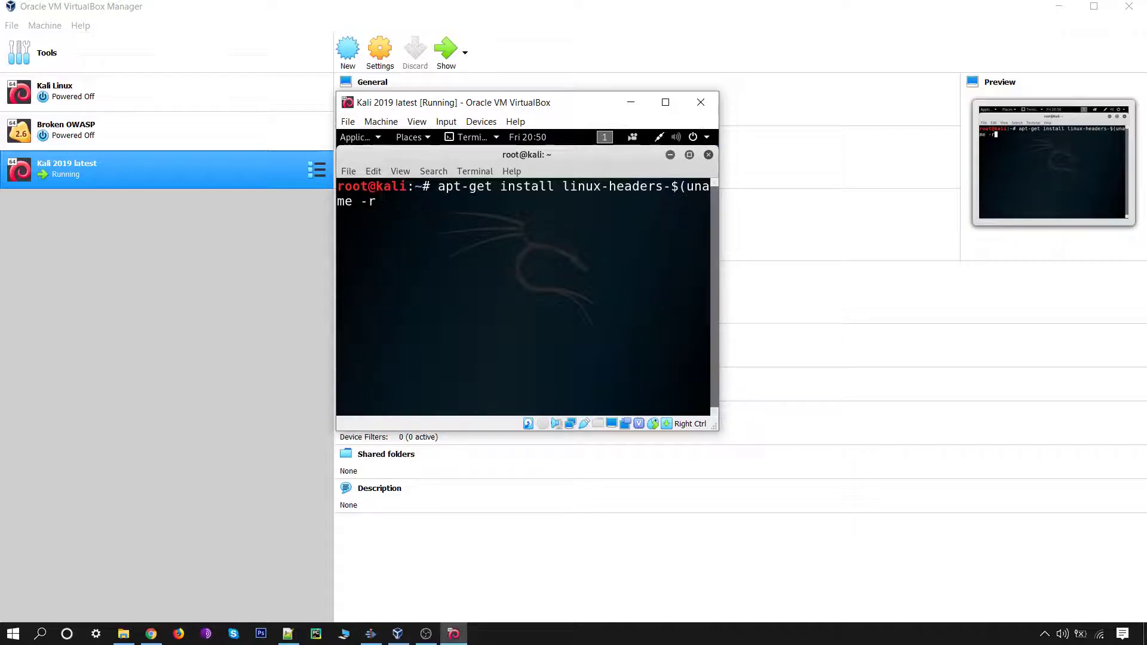
text(()
text())
key(Return)
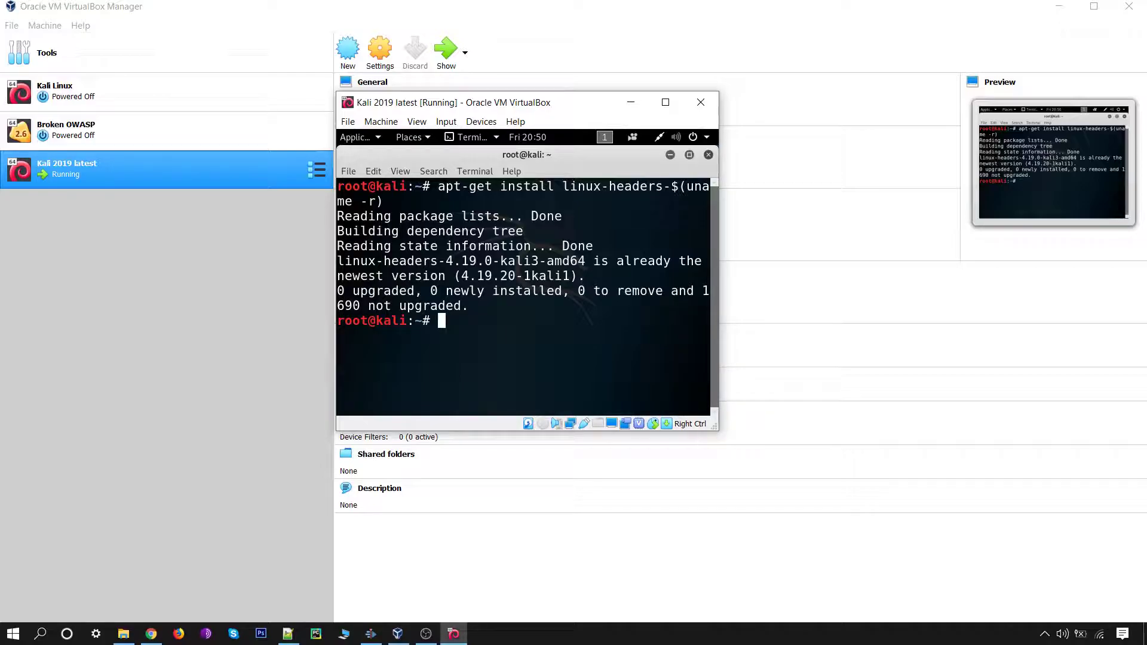
text(clera)
key(Return)
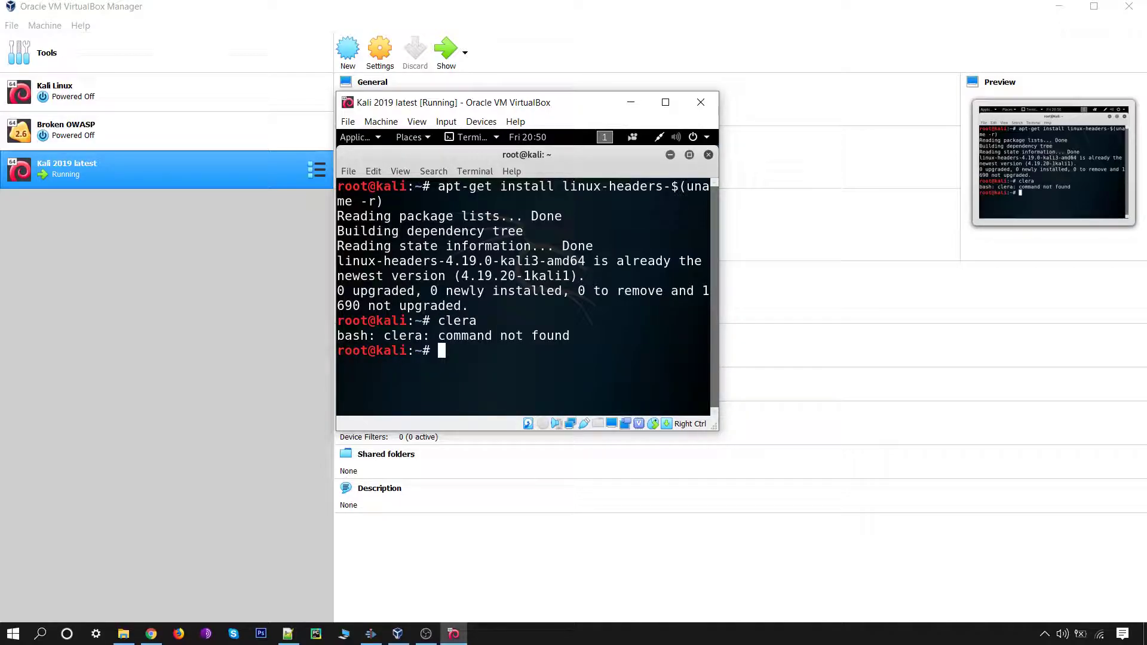
text(clear)
key(Return)
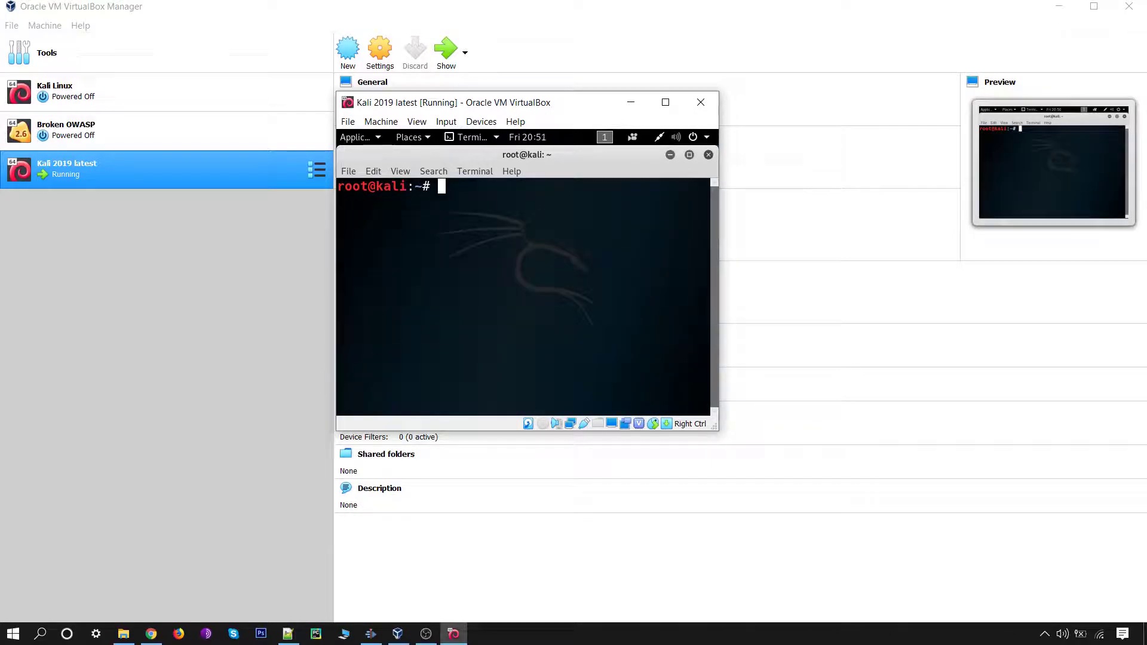
Step: Close the terminal and insert the Guest Additions CD image from the Devices menu
click(708, 154)
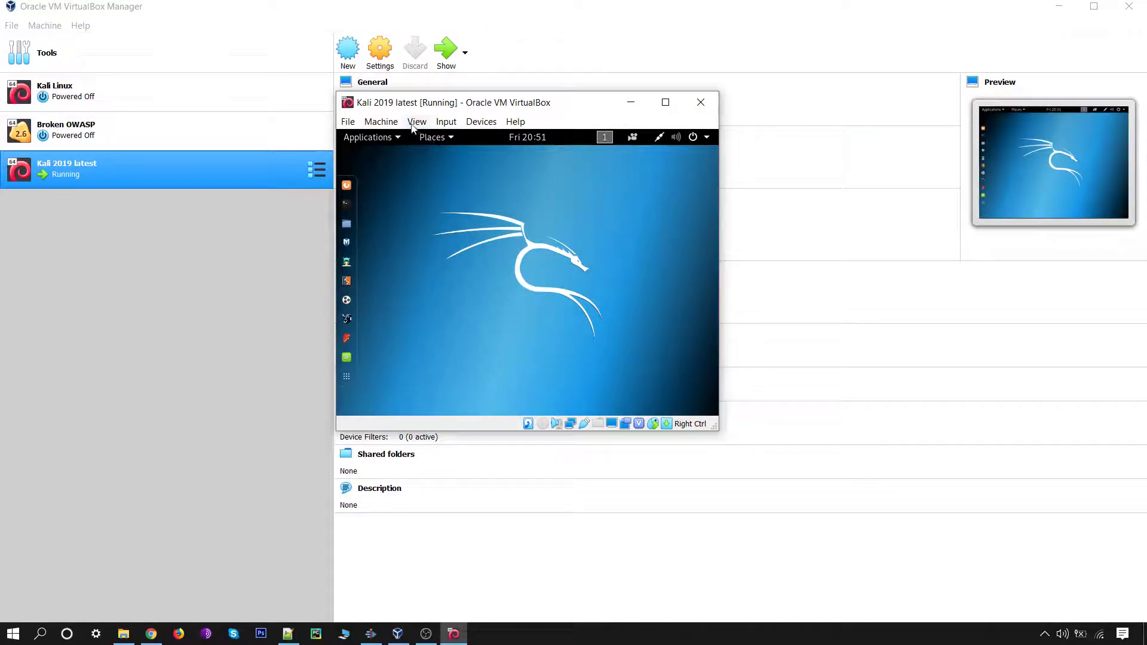
click(476, 123)
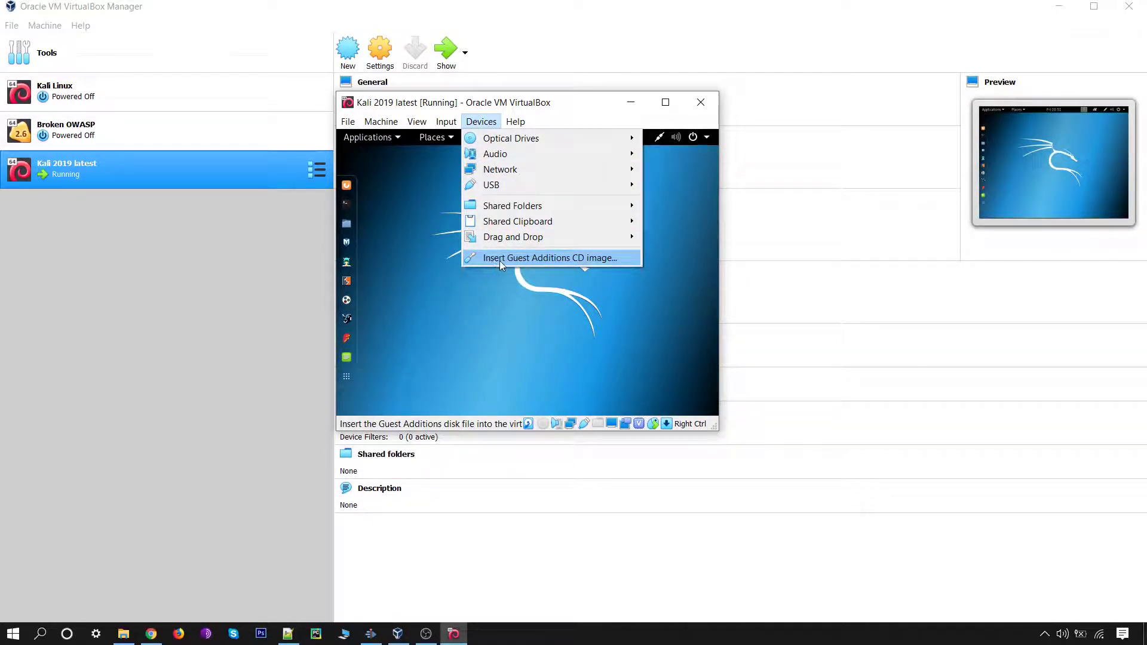
click(540, 258)
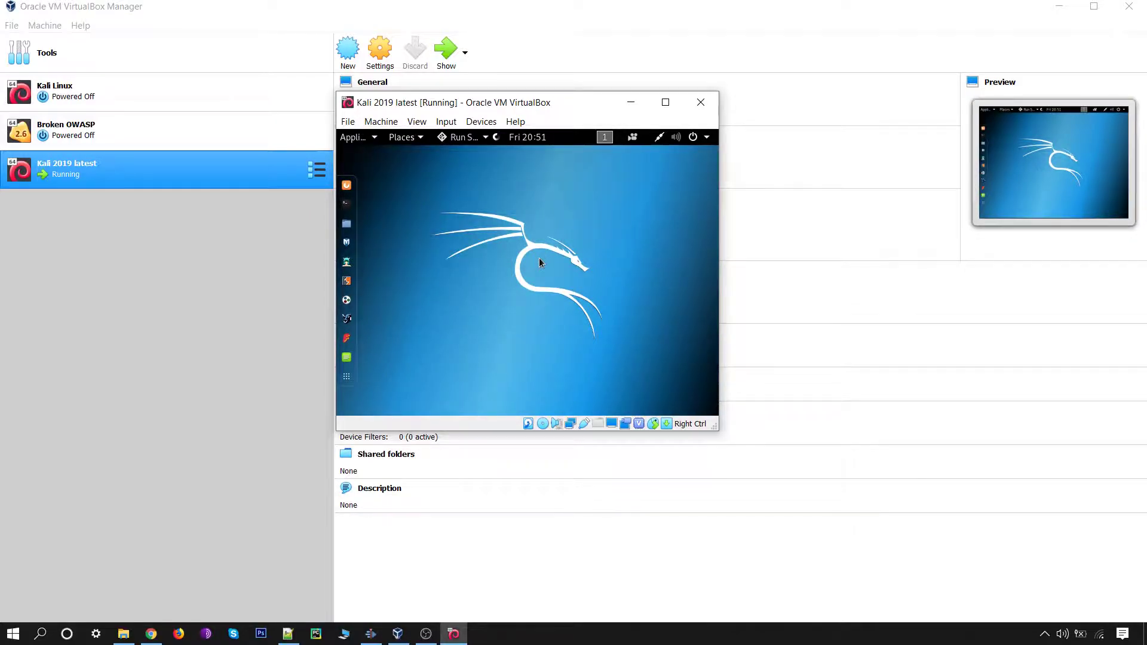
Step: Dismiss the autorun prompt and open the VBox_GAs_6.0.10 disc in the file manager
click(442, 309)
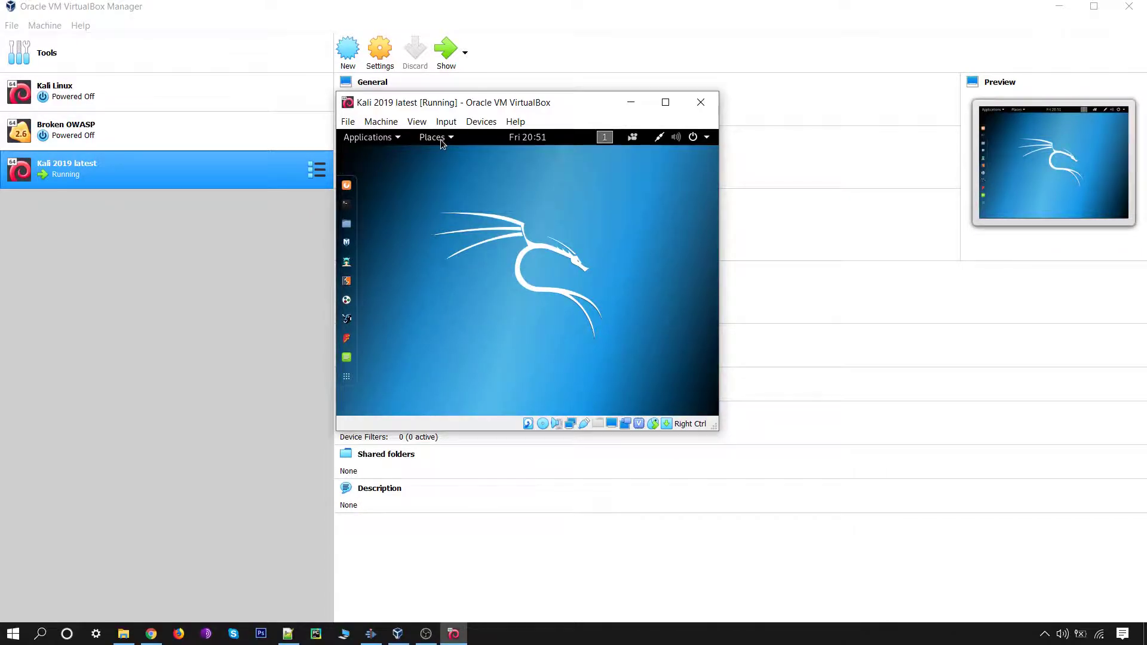
click(440, 138)
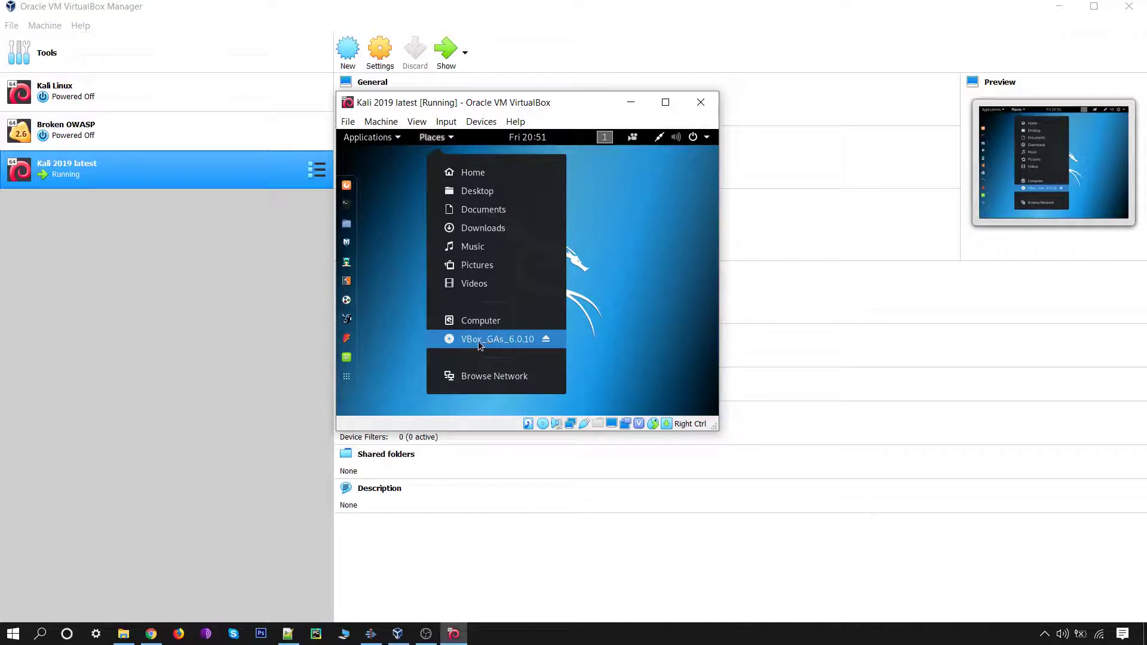
click(476, 341)
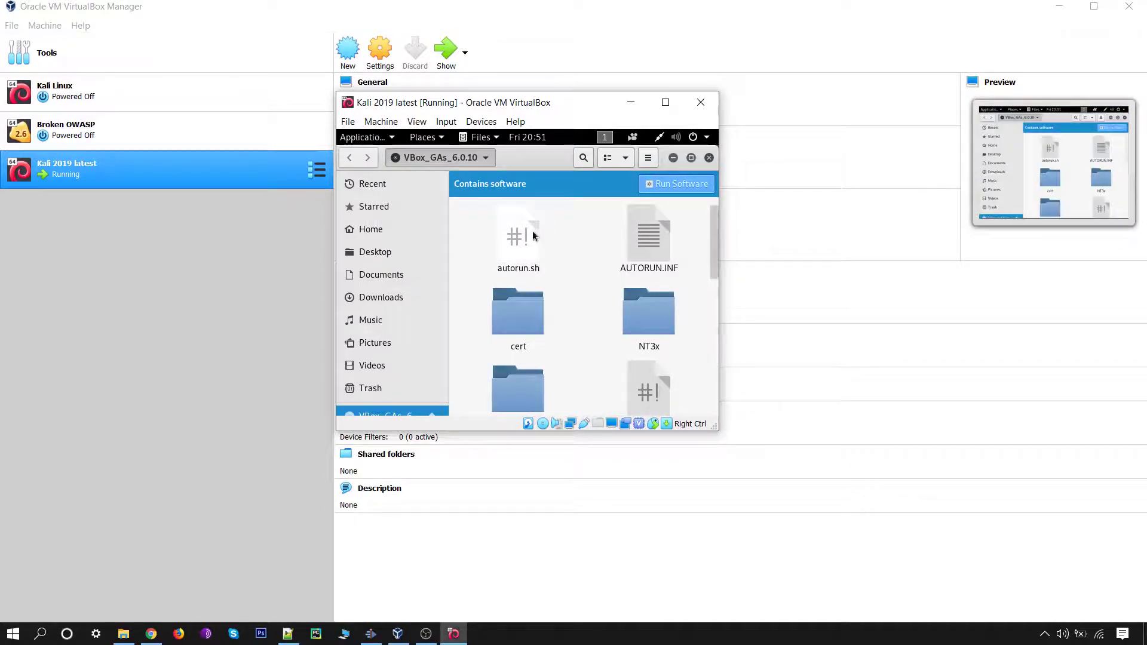
Step: Select all files and folders on the disc and copy them
right_click(483, 243)
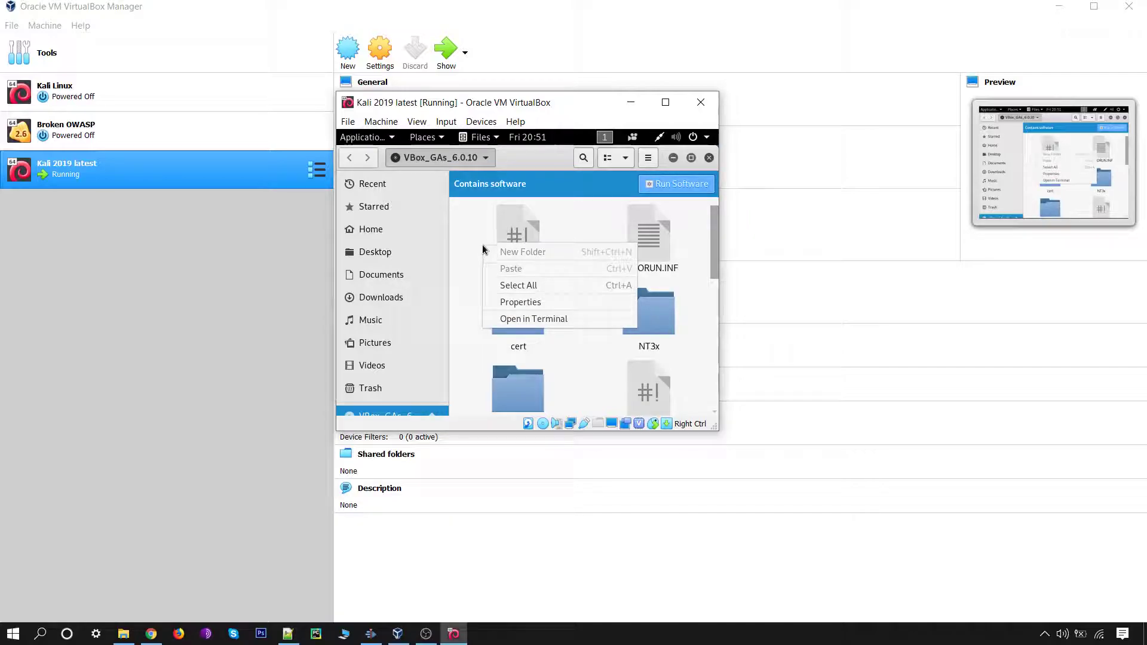
click(517, 286)
right_click(517, 248)
click(551, 308)
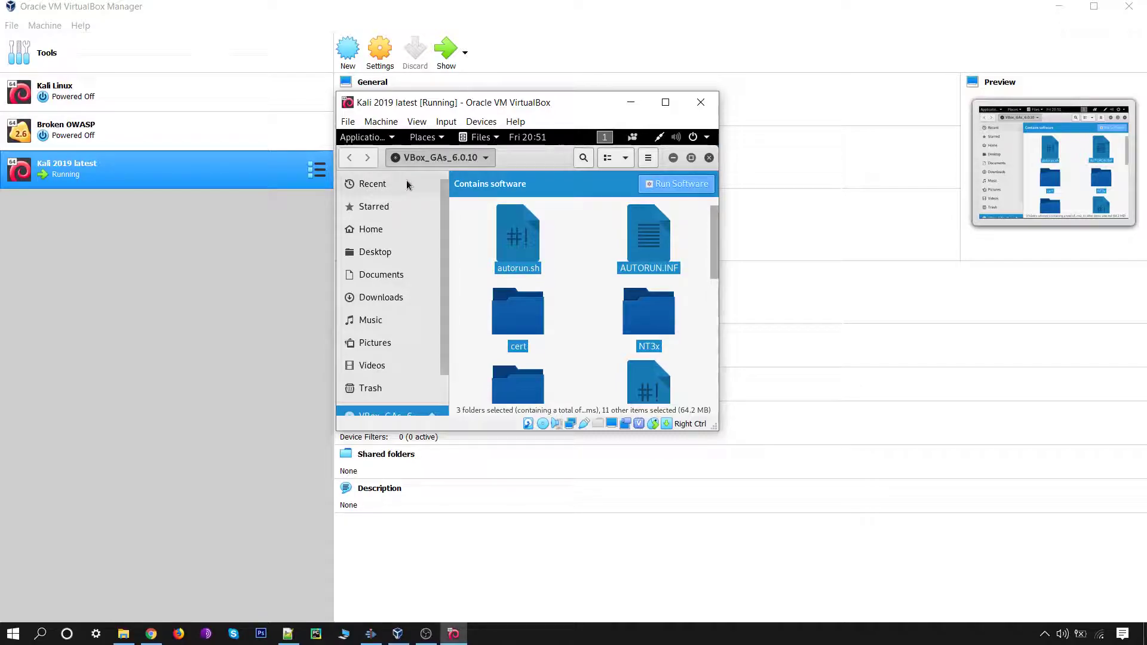
click(439, 138)
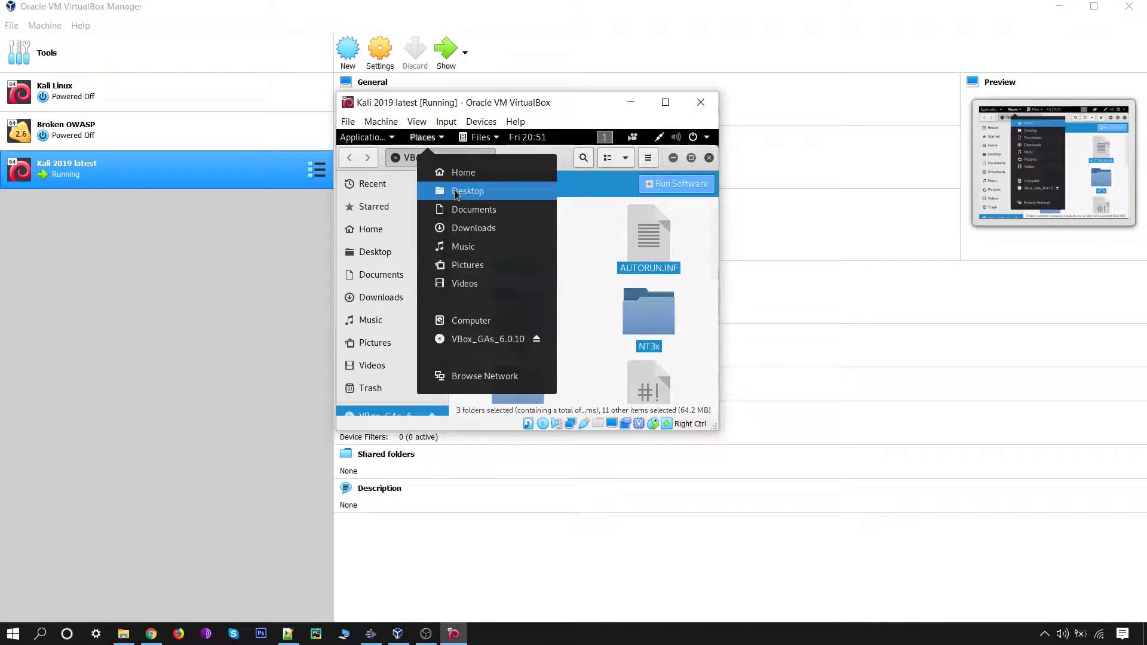
Step: Paste the copied disc files into Downloads, skipping replacement of existing files
click(468, 232)
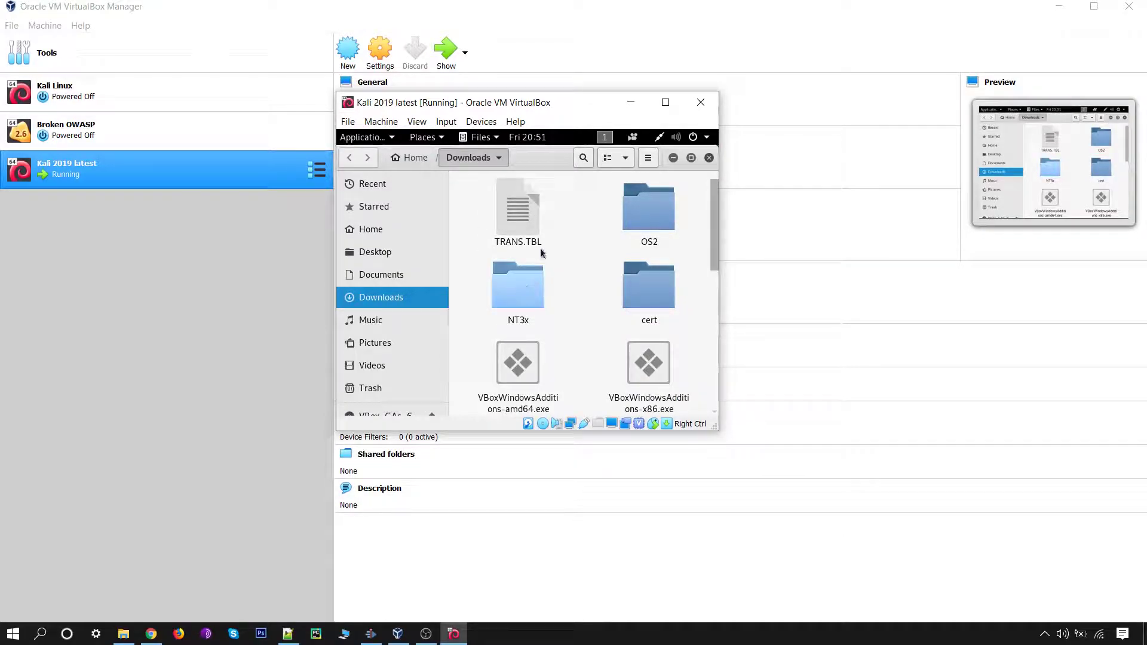
scroll(568, 239, down, 5)
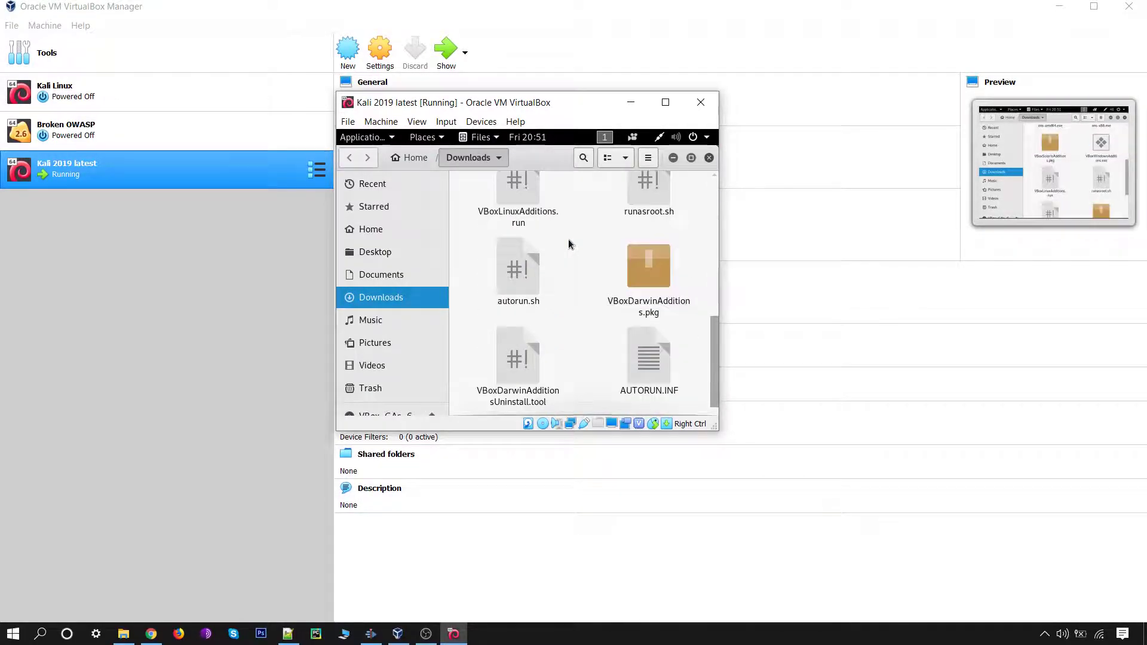
scroll(568, 239, up, 5)
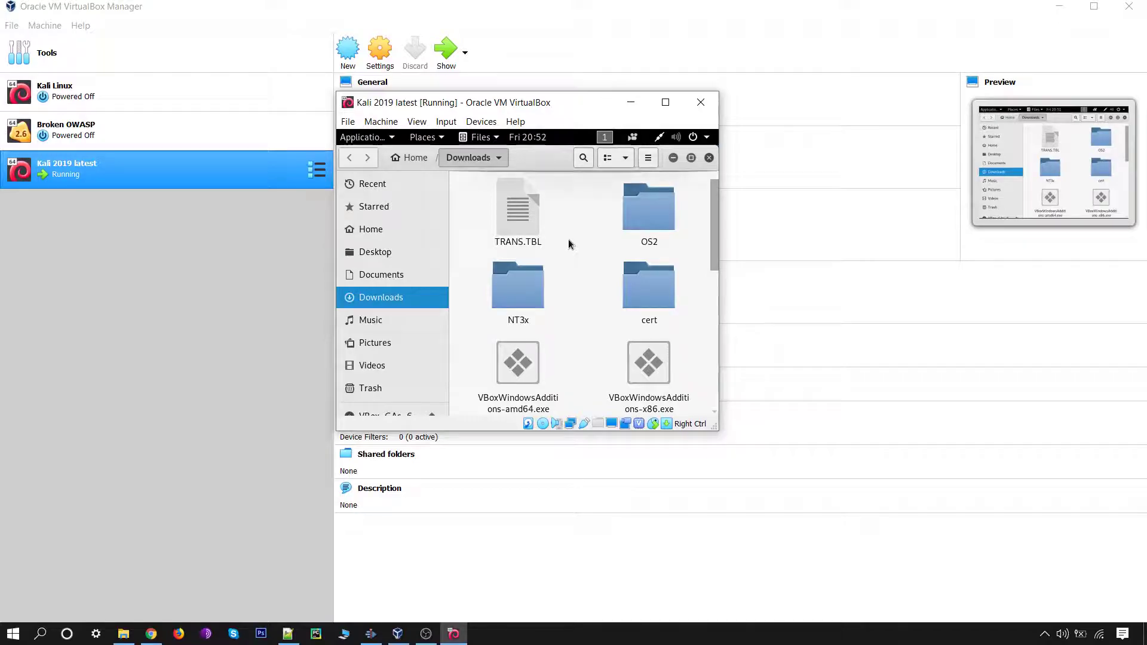
right_click(568, 239)
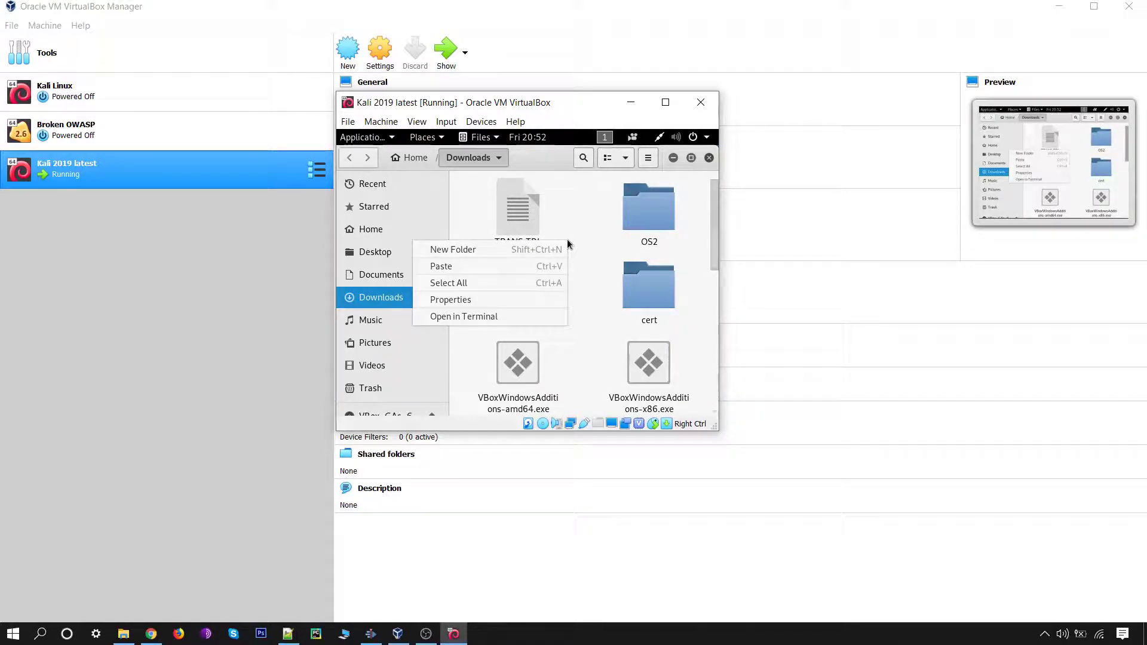
click(475, 266)
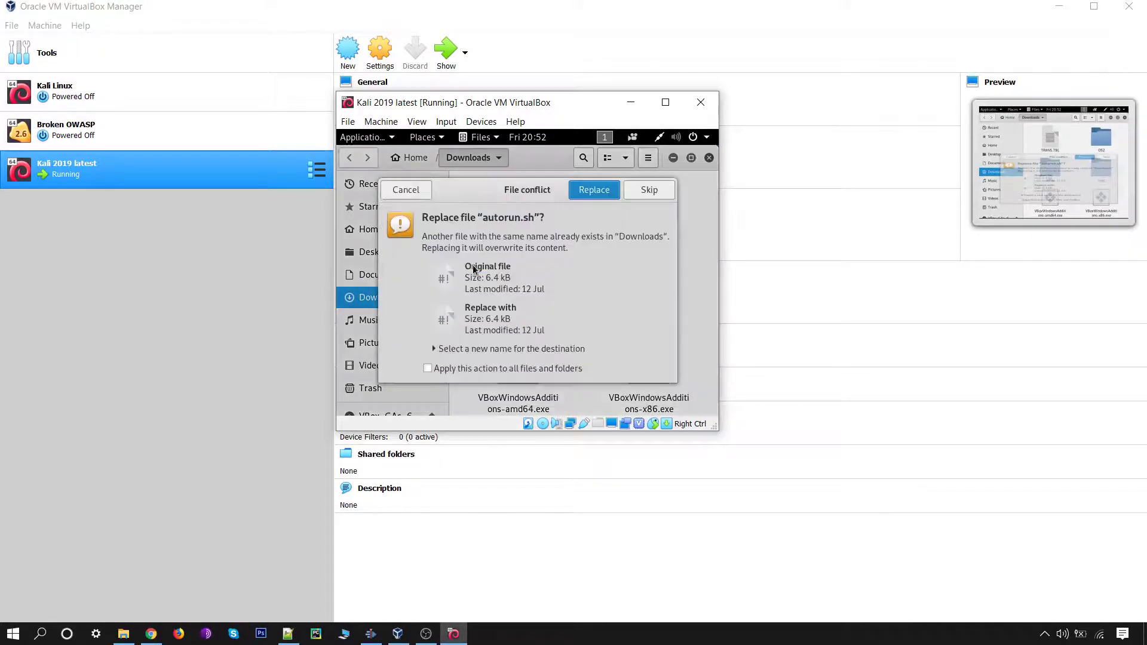
click(428, 369)
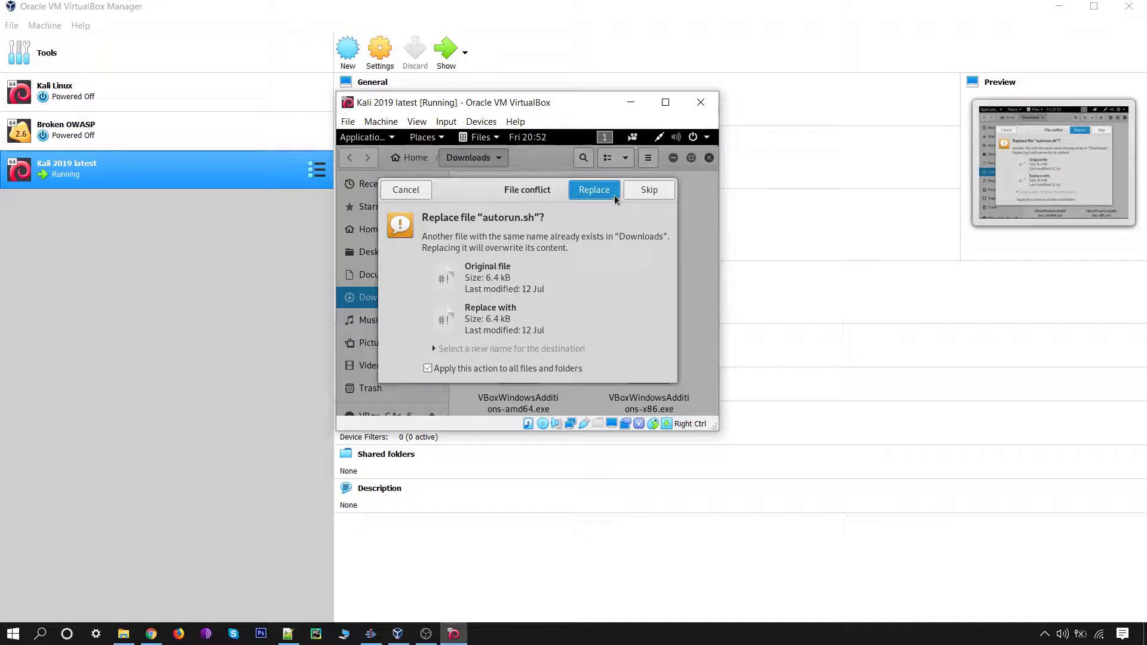
click(408, 190)
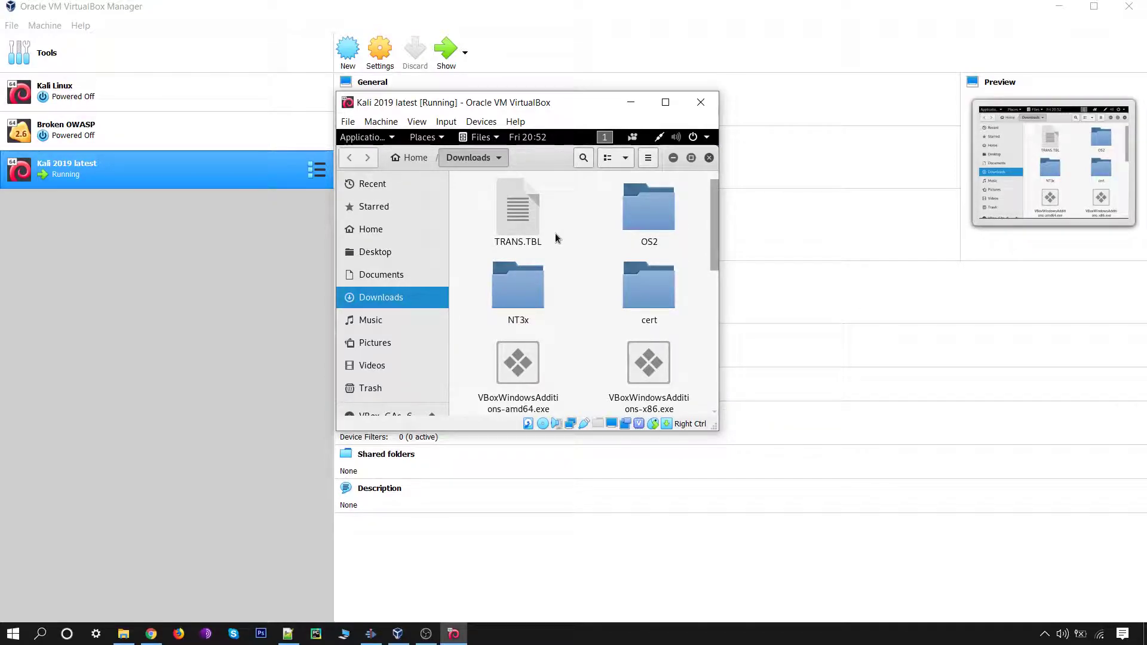
Step: Open a terminal in the Downloads folder and zoom in its text
right_click(556, 236)
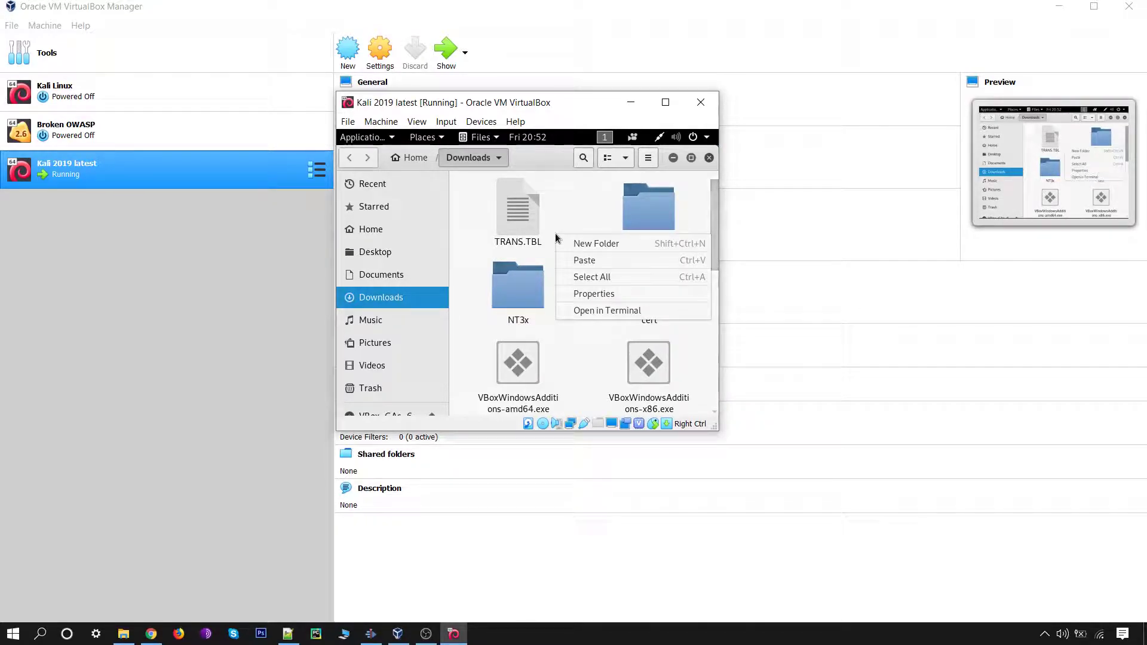
click(586, 311)
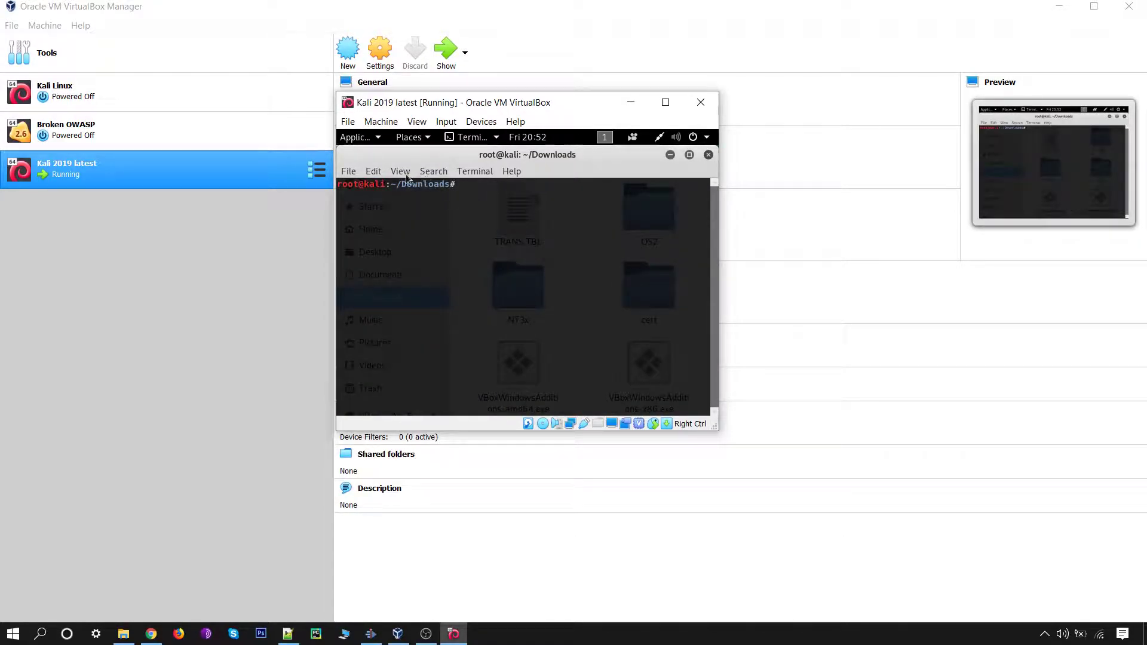
drag(455, 184, 400, 187)
click(400, 171)
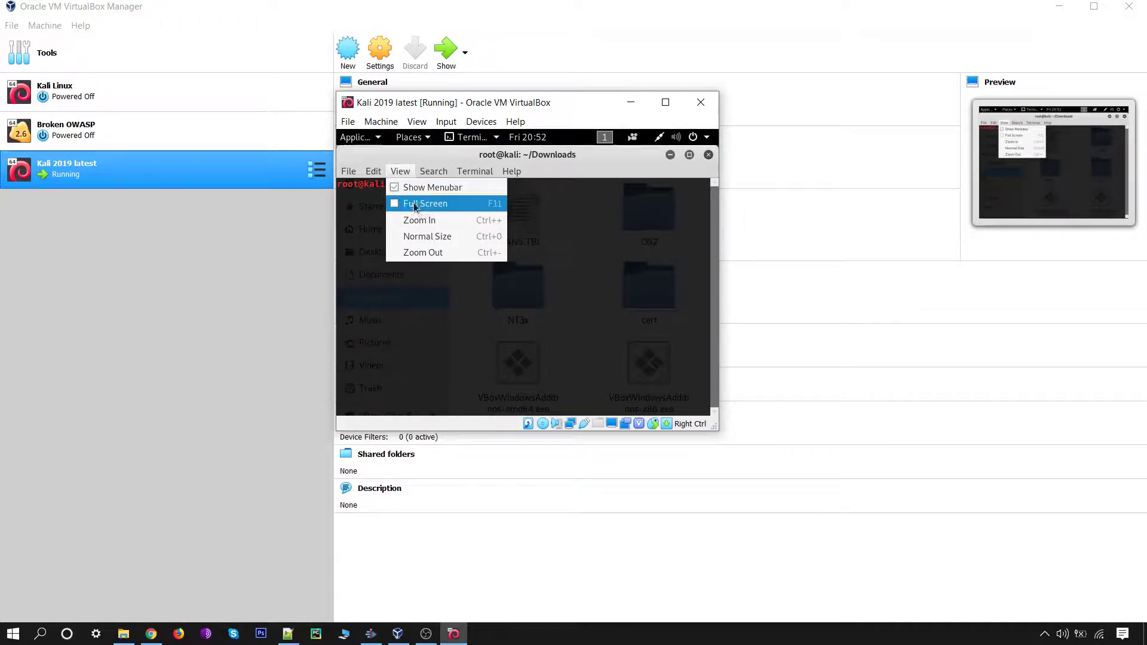
click(420, 222)
drag(413, 186, 537, 222)
click(523, 210)
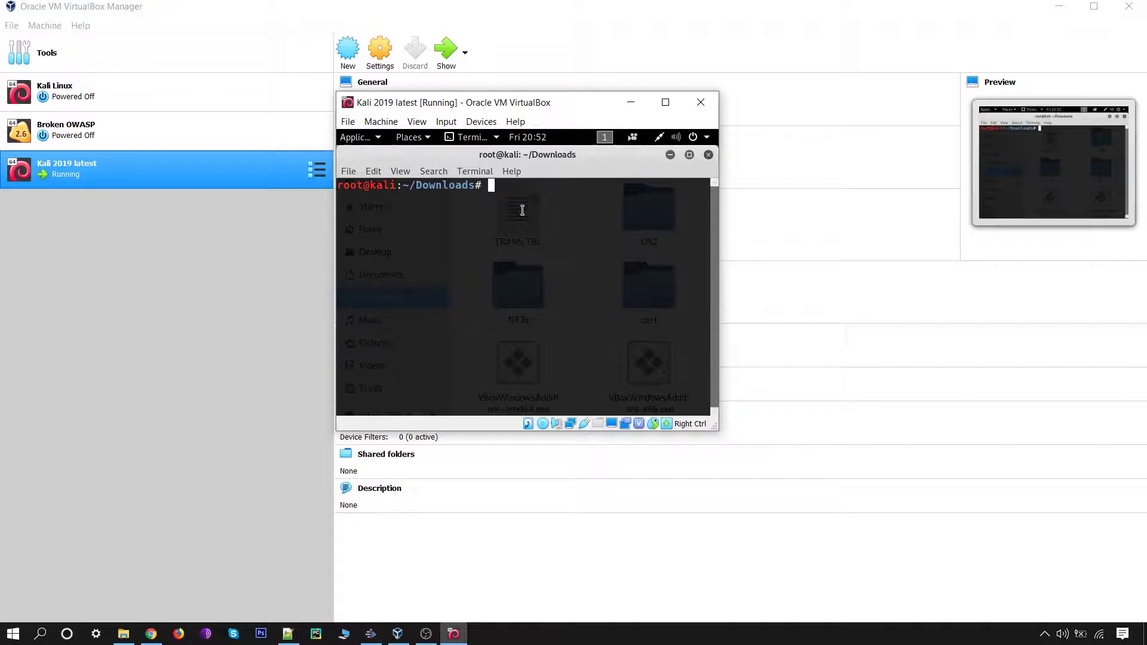
Step: Run ls to list the Downloads files and locate VBoxLinuxAdditions.run
text(chmod)
key(BackSpace)
key(BackSpace)
key(BackSpace)
key(BackSpace)
key(BackSpace)
key(BackSpace)
text(ls)
key(Return)
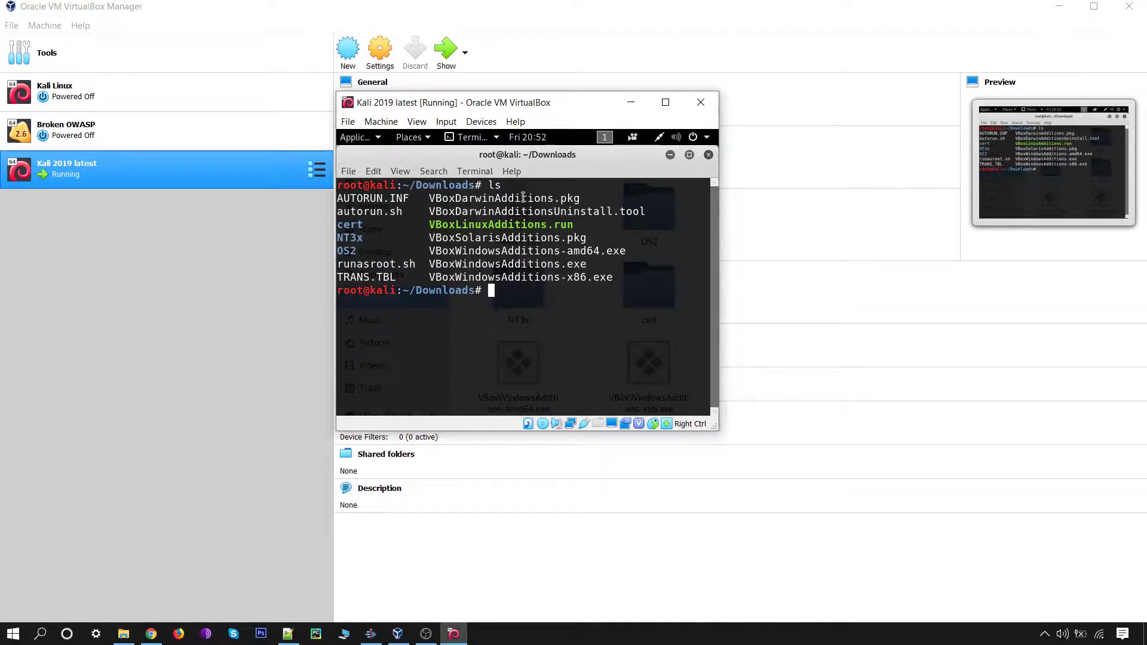
drag(429, 225, 578, 224)
click(575, 225)
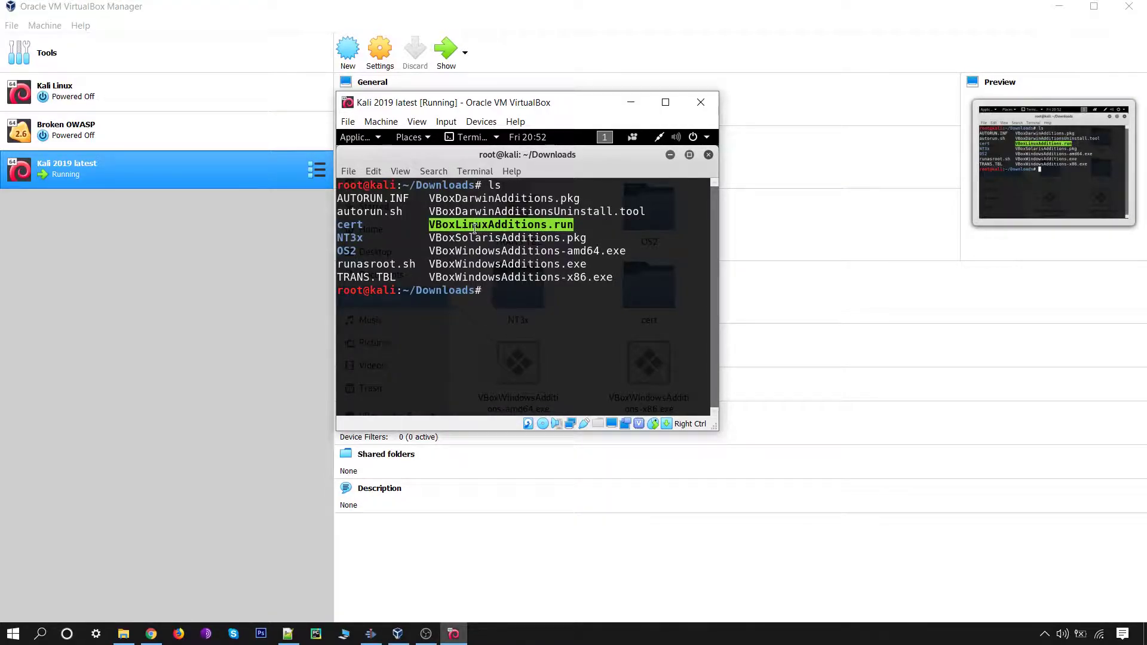
click(439, 219)
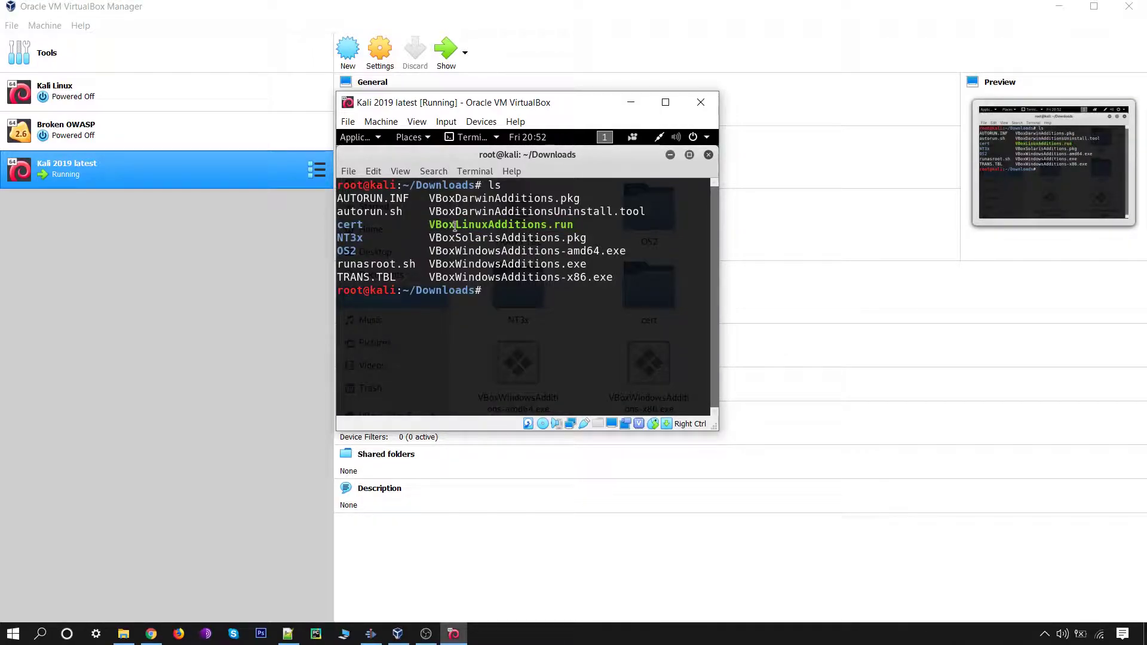
drag(599, 277, 429, 239)
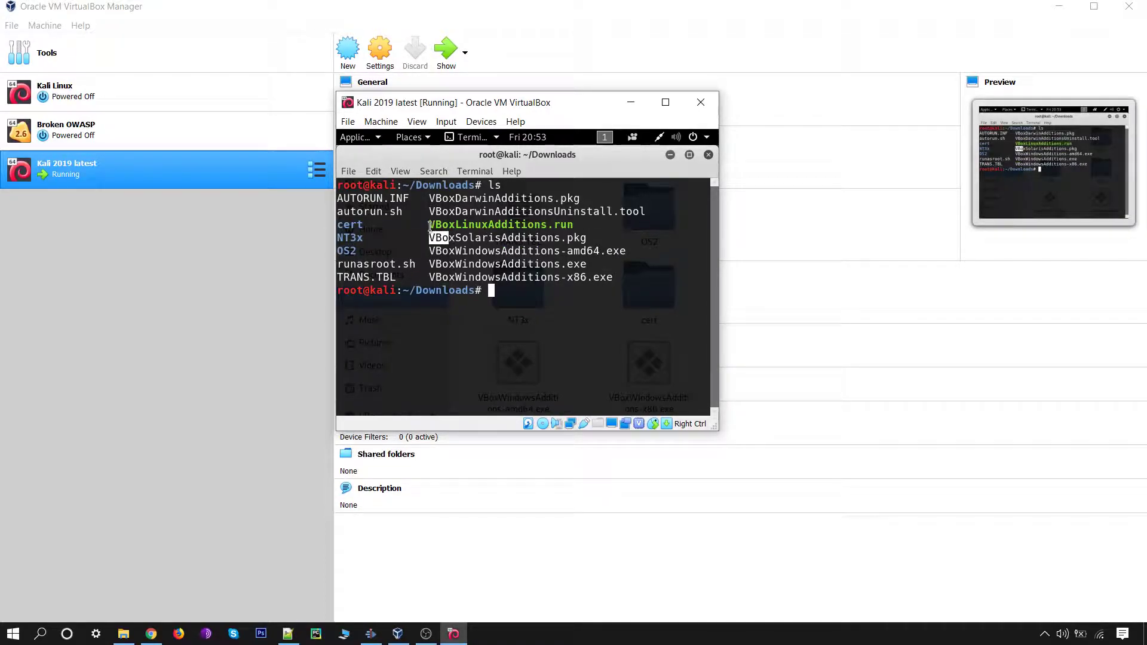
drag(430, 224, 575, 227)
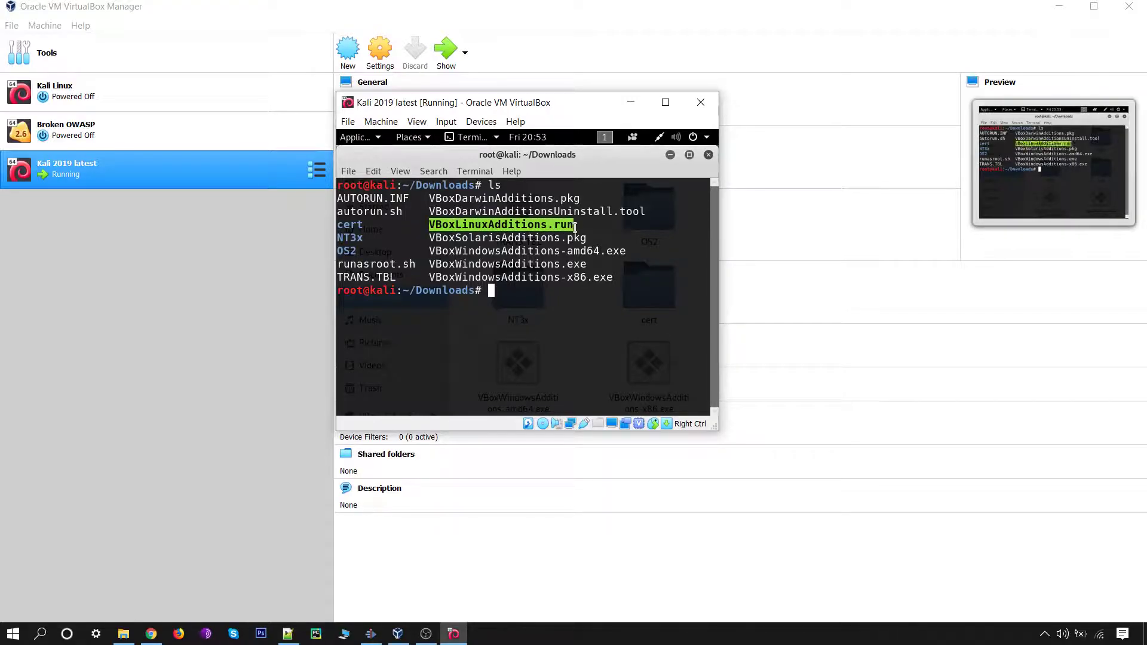
click(484, 243)
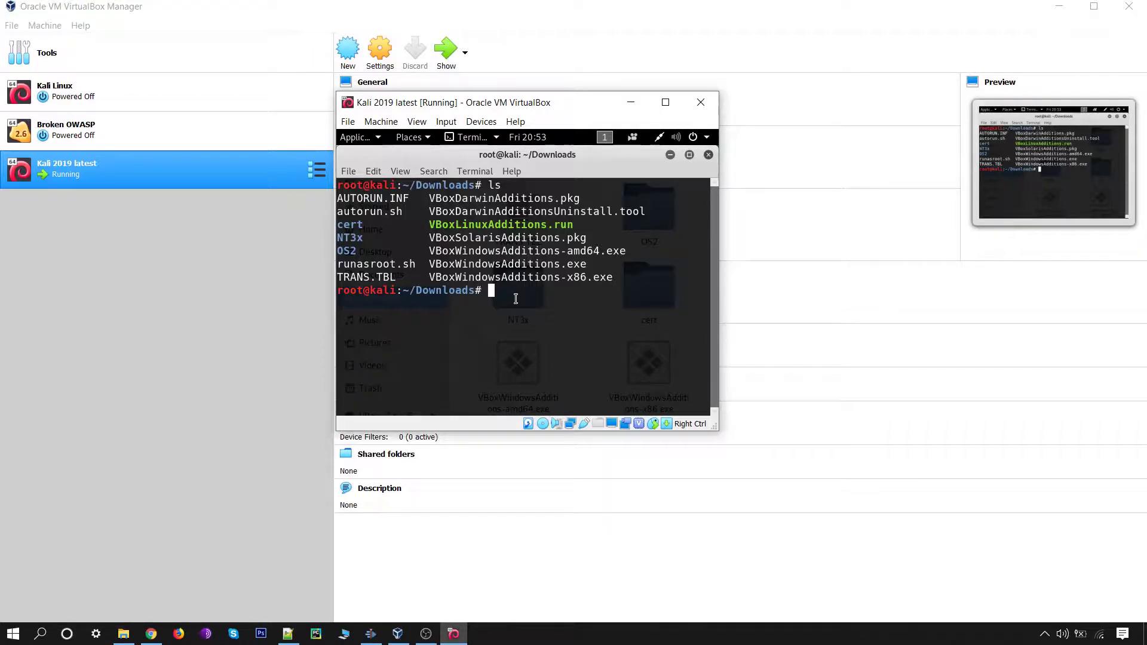
Step: Run chmod +x VBoxLinuxAdditions.run, pasting the file name copied from the listing
text(chmod +x)
drag(429, 225, 576, 227)
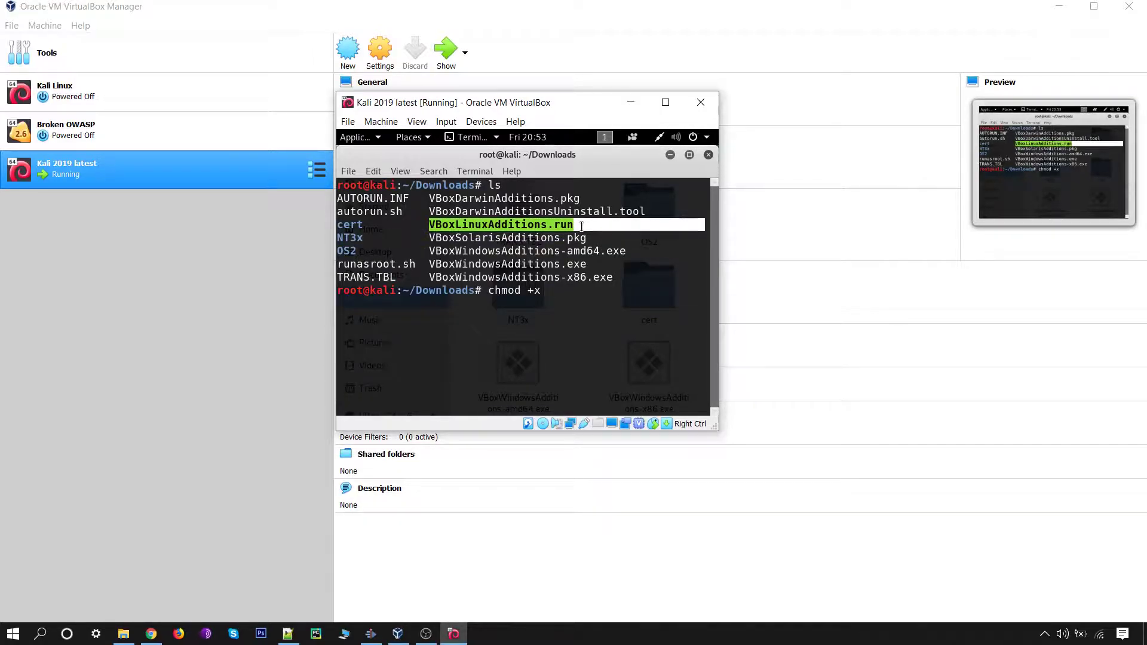
right_click(570, 234)
click(571, 234)
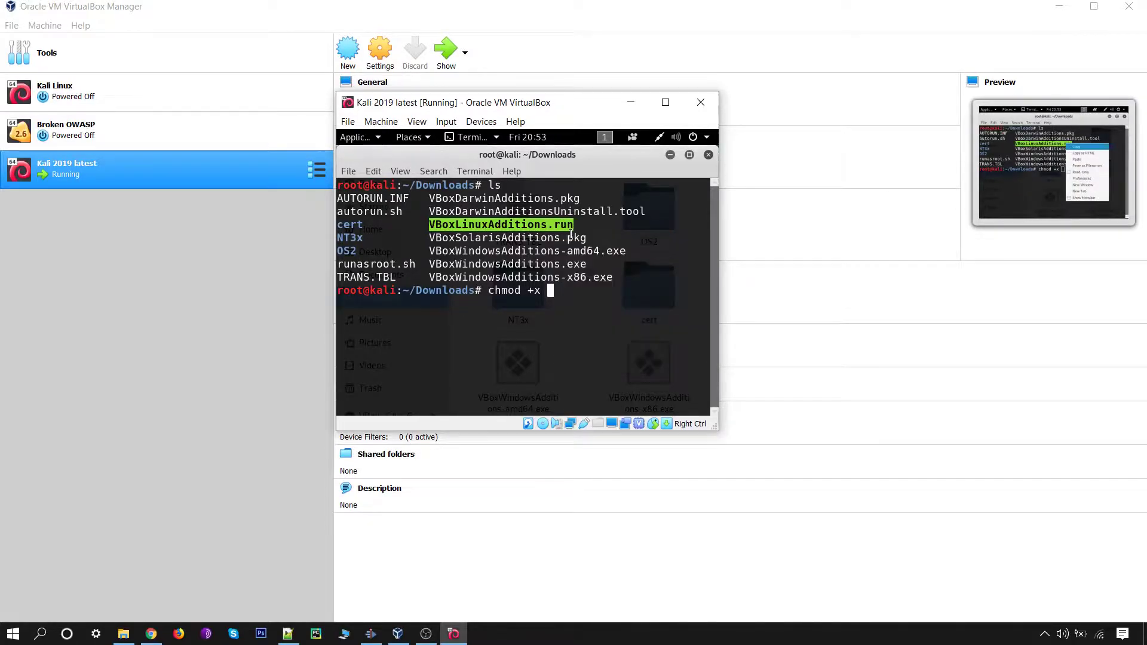
right_click(568, 291)
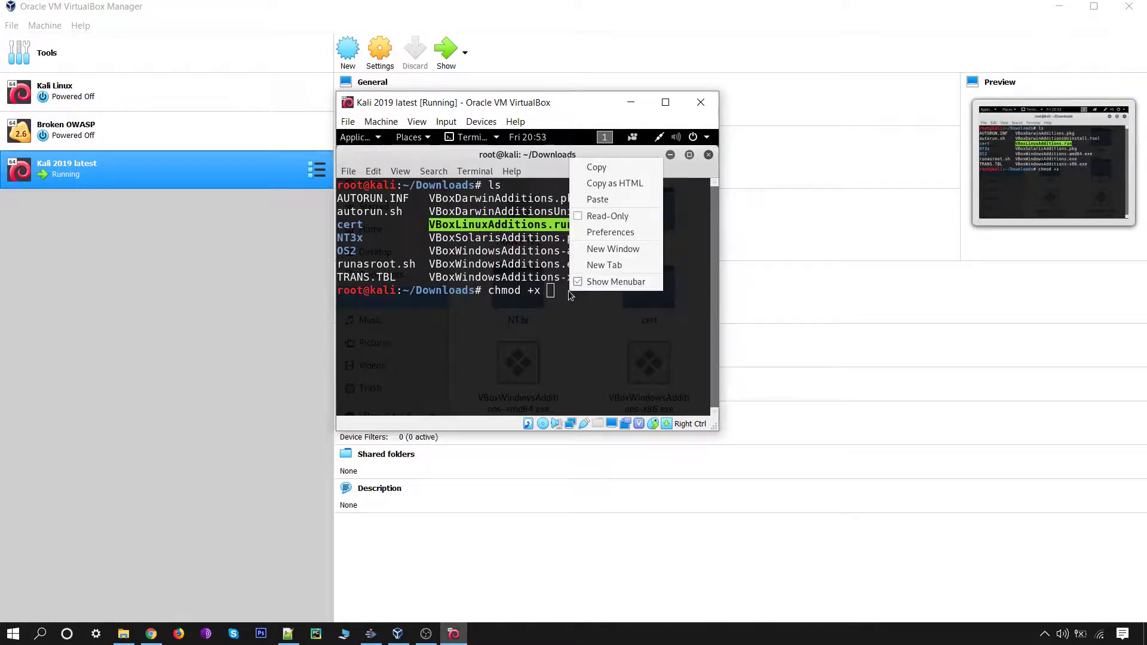
click(596, 201)
key(Return)
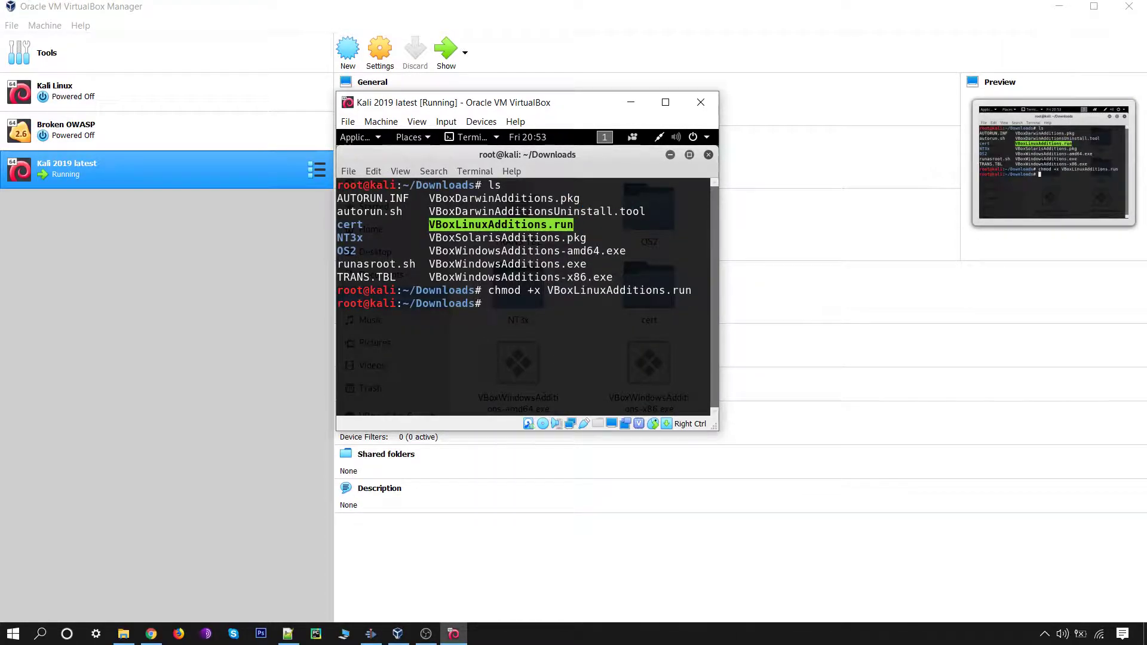
Step: Run sh ./VBoxLinuxAdditions.run, pasting in the installer name, to install Guest Additions
click(435, 229)
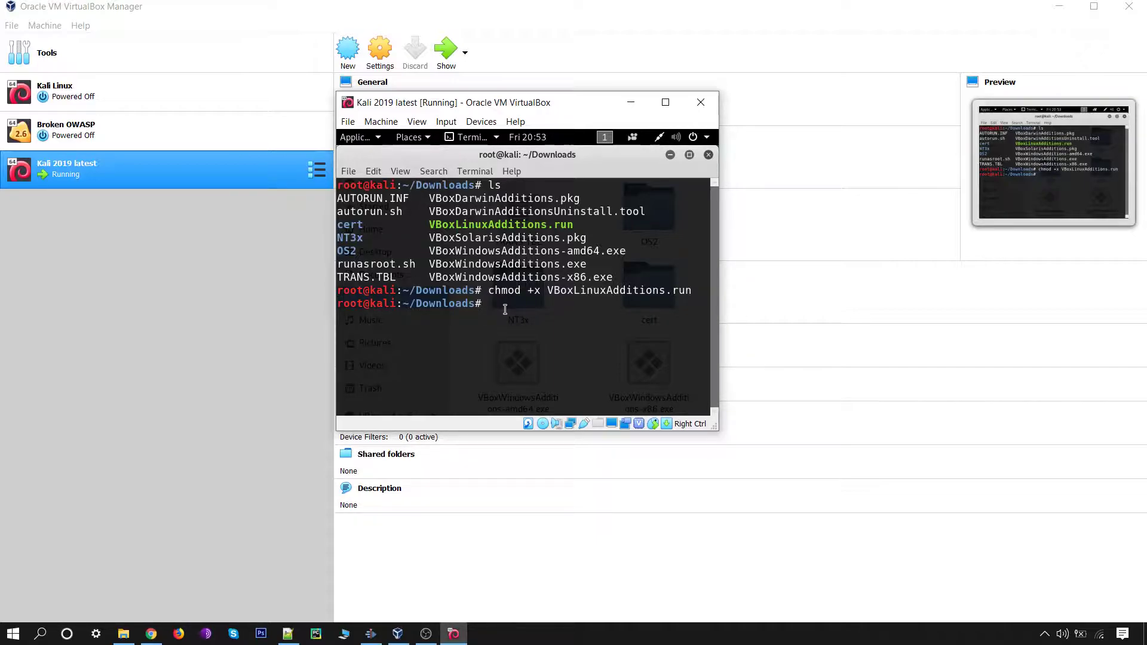
text(sh ./)
right_click(539, 304)
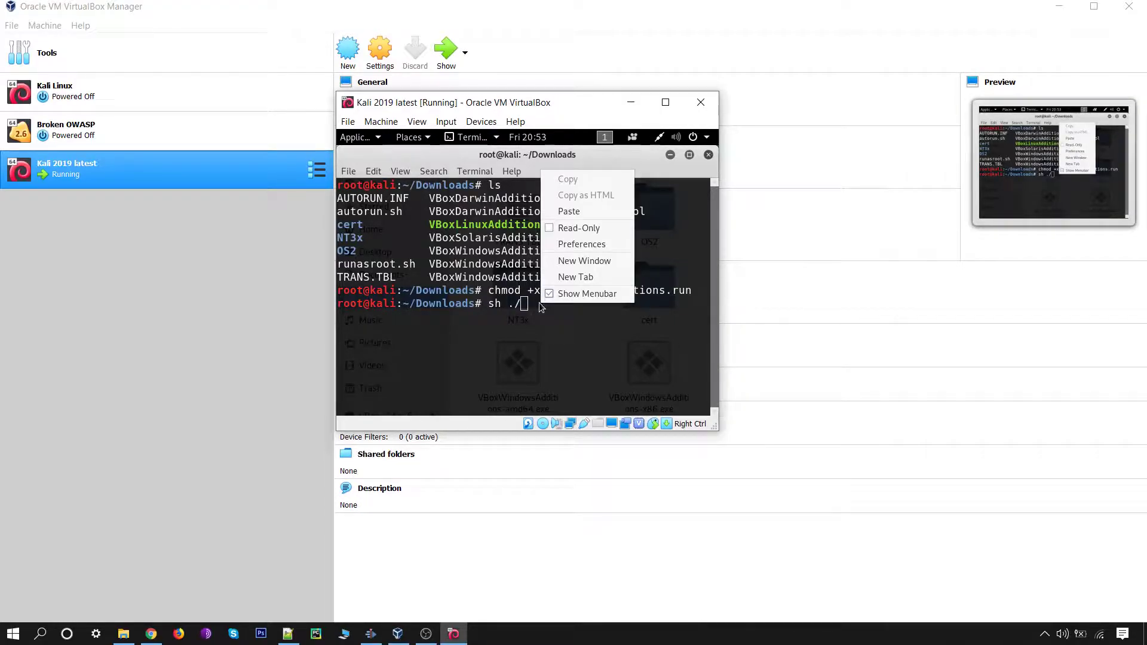
click(566, 213)
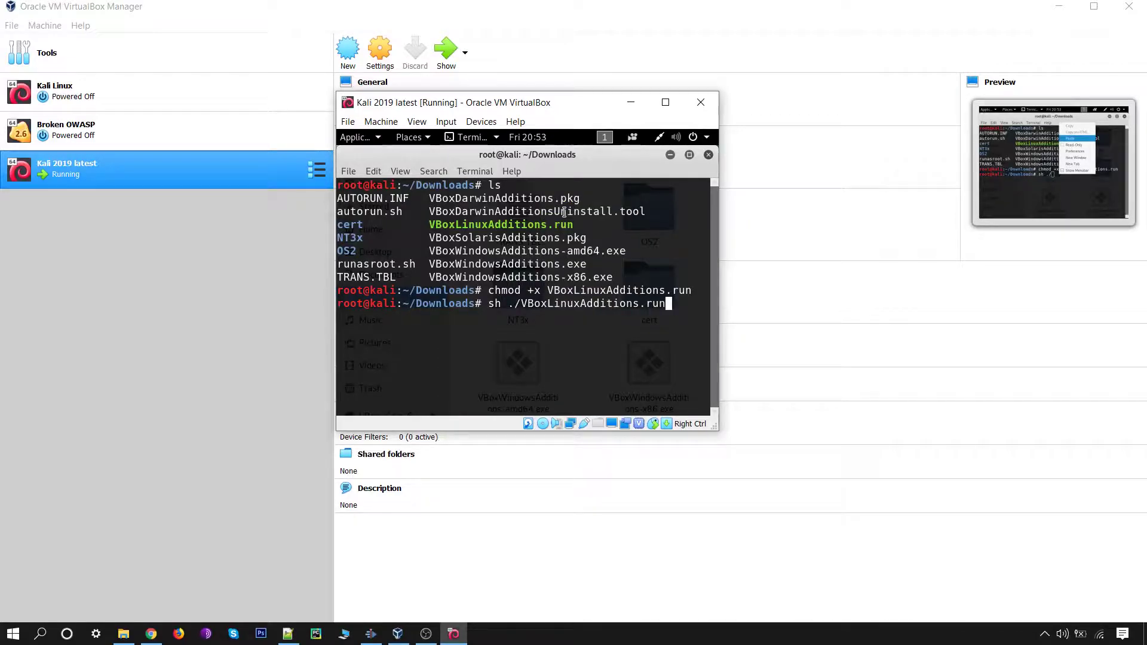
mouse_move(639, 423)
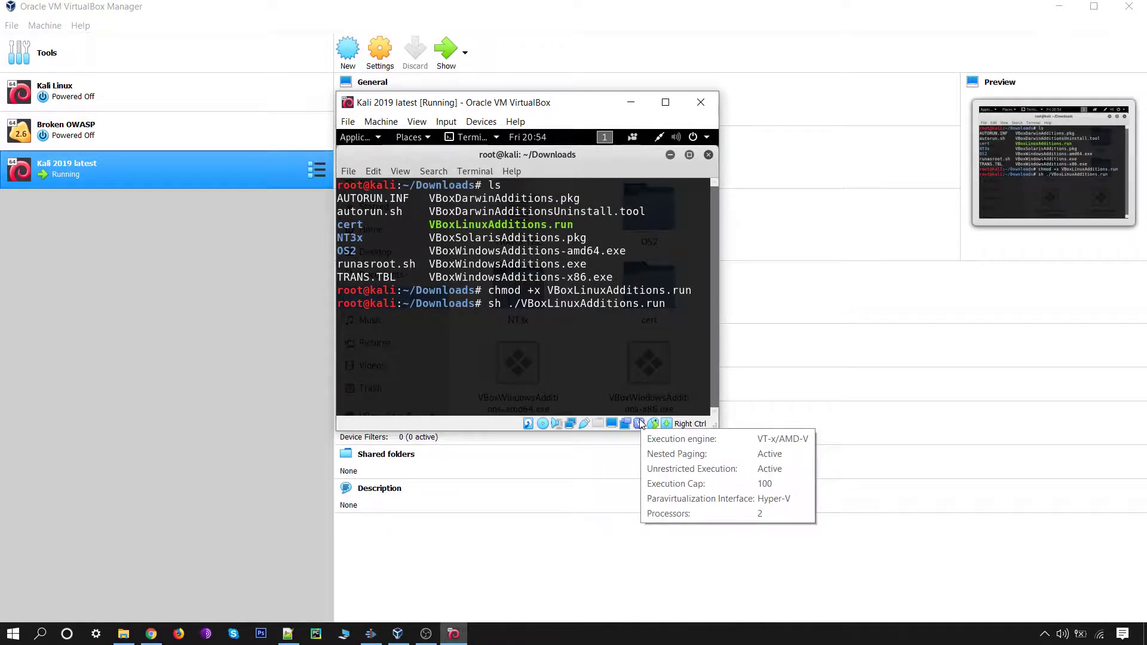
key(Return)
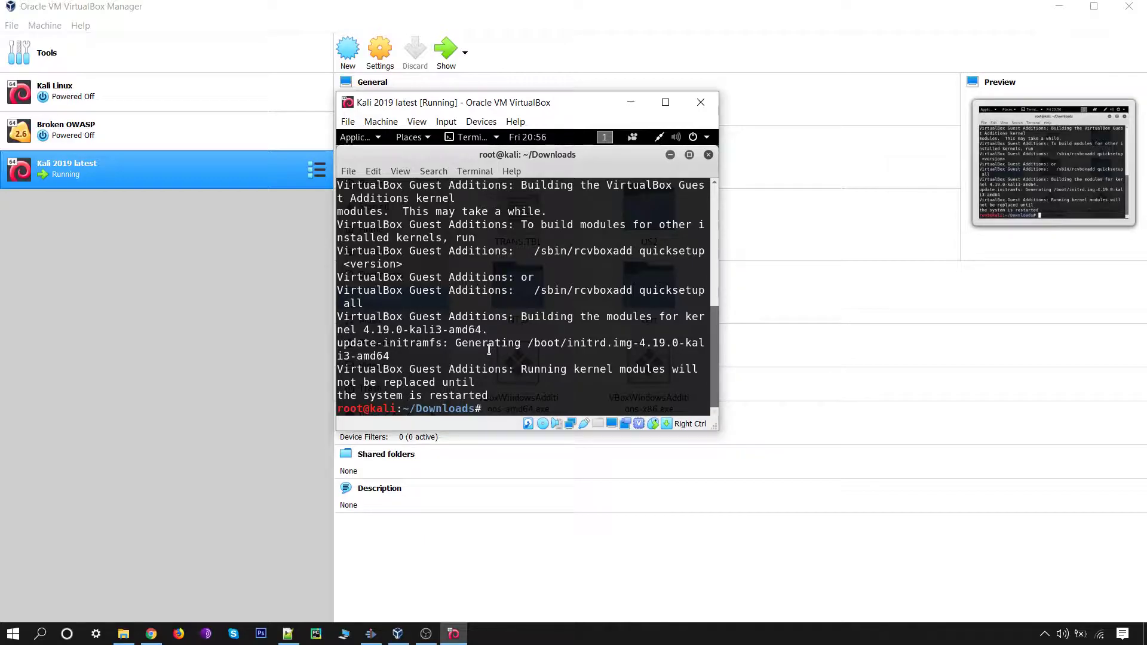
Step: Close the terminal and Files windows, then restart Kali from the power menu
click(708, 154)
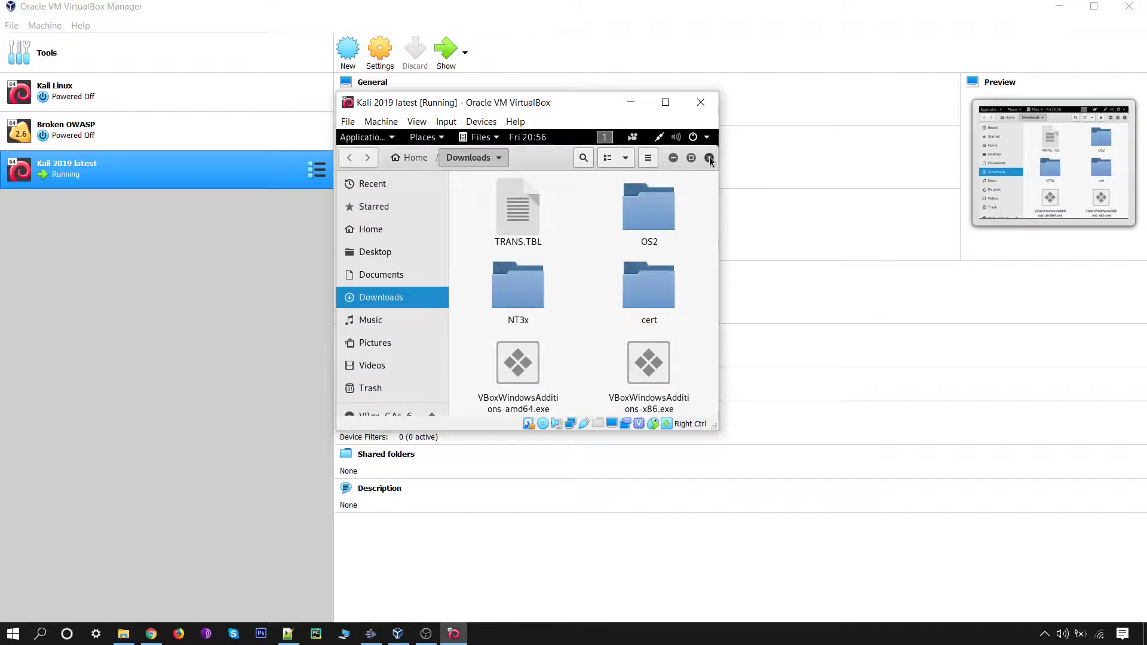
click(708, 157)
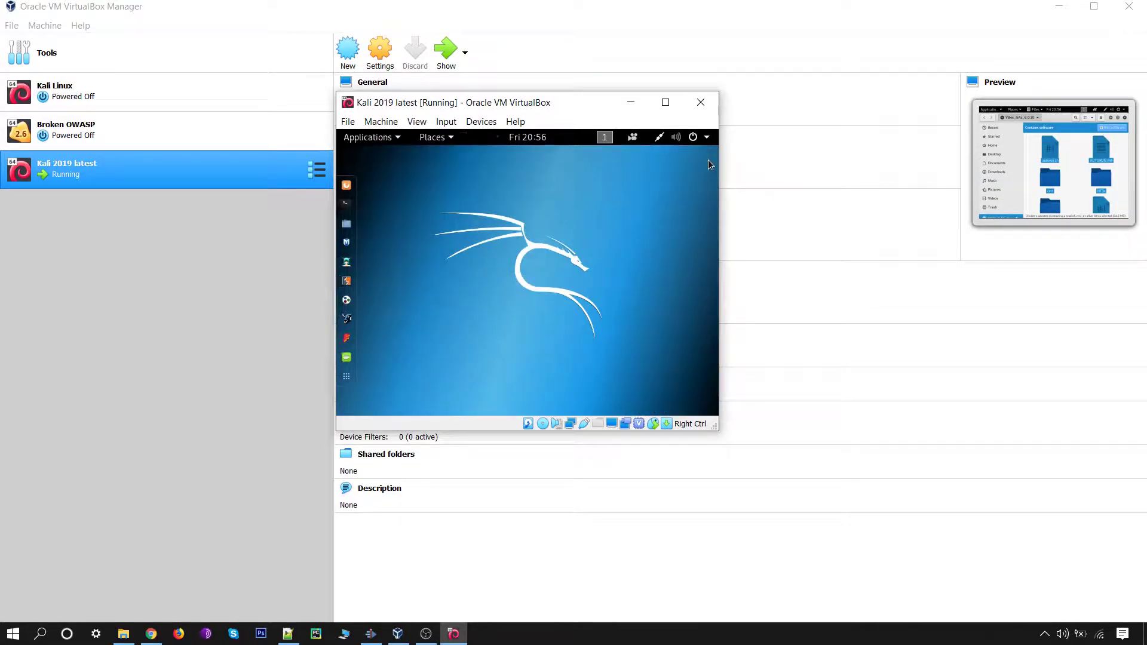
click(693, 138)
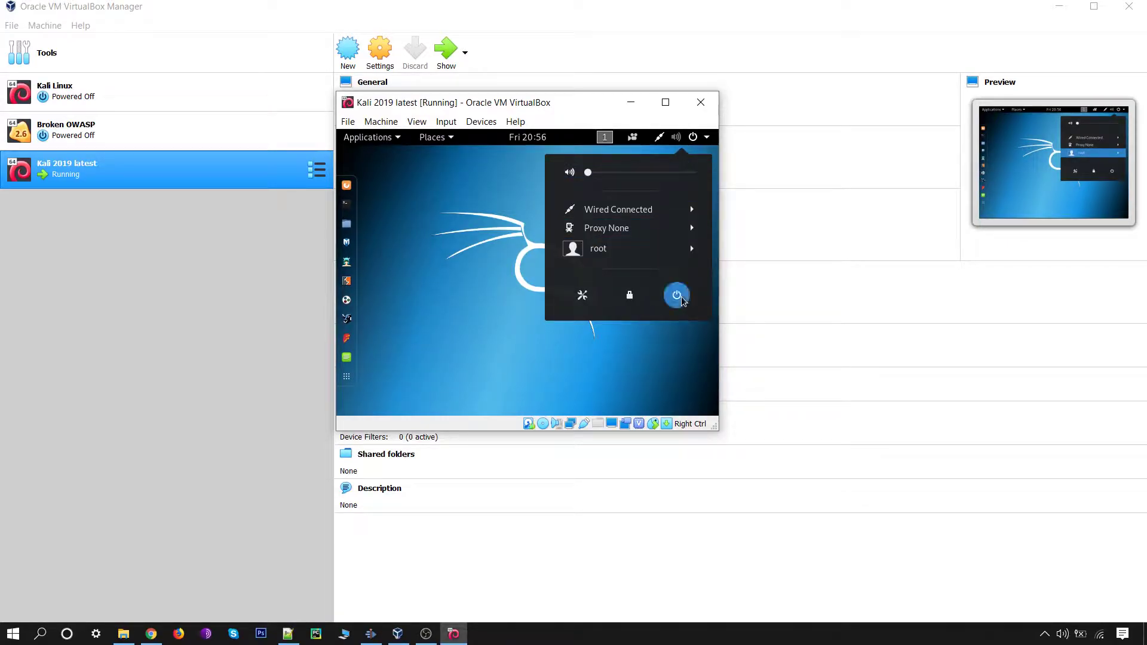
click(678, 296)
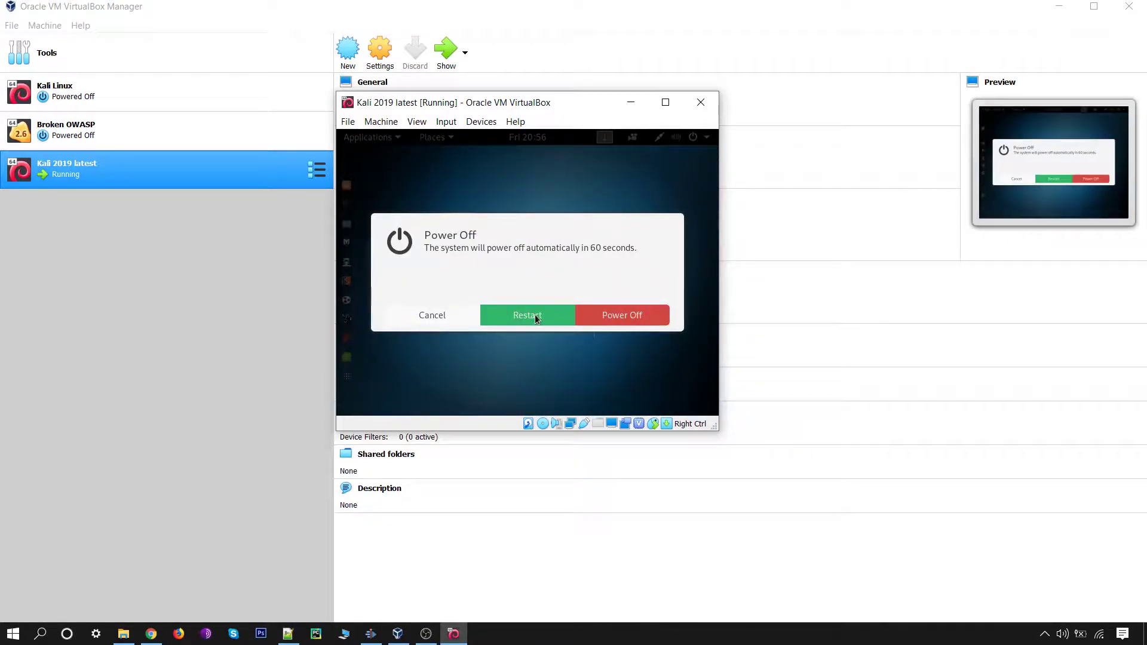
click(535, 315)
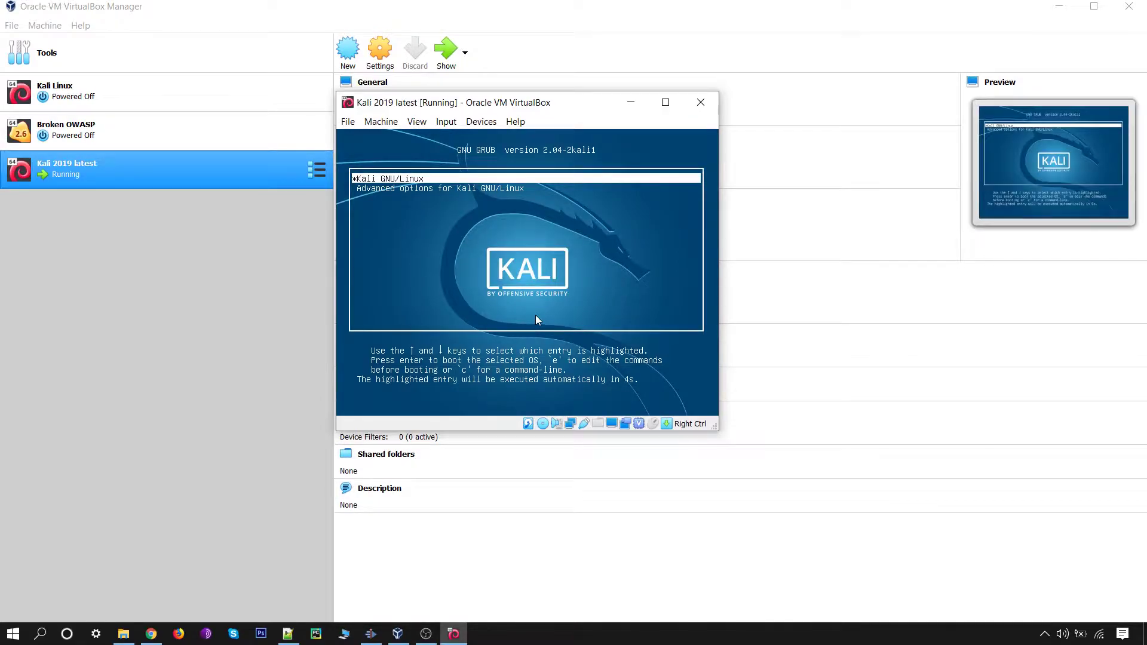
Step: Boot Kali from GRUB, log in as root with the account password, and maximize the VM window
key(Return)
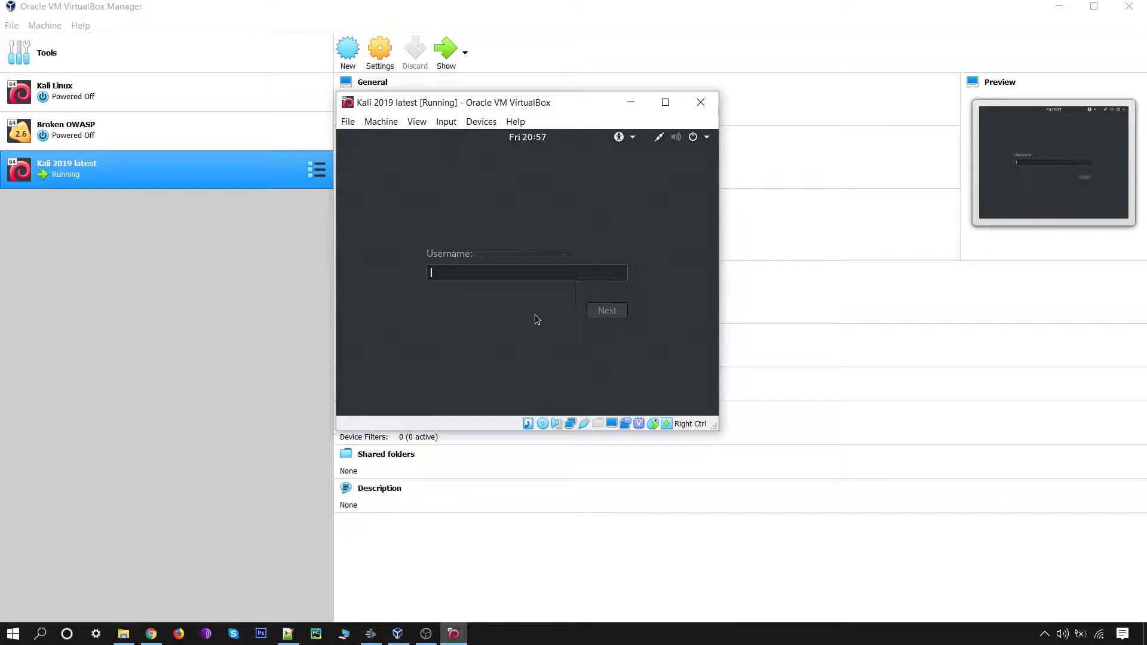
text(root)
key(Return)
text(toor)
key(Return)
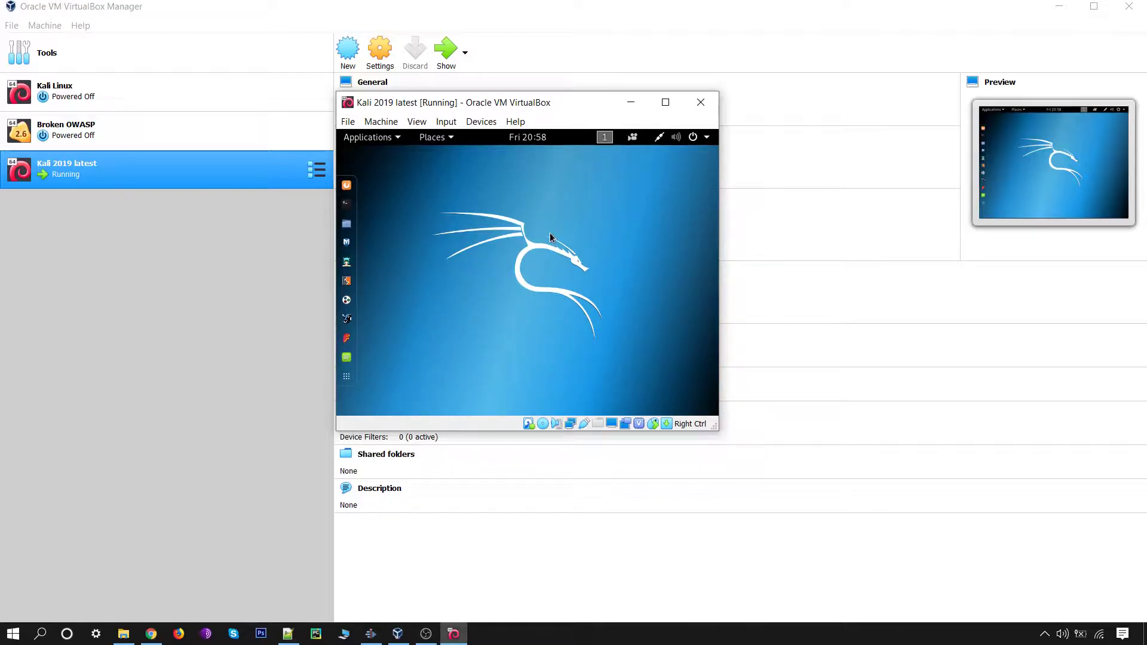
click(665, 102)
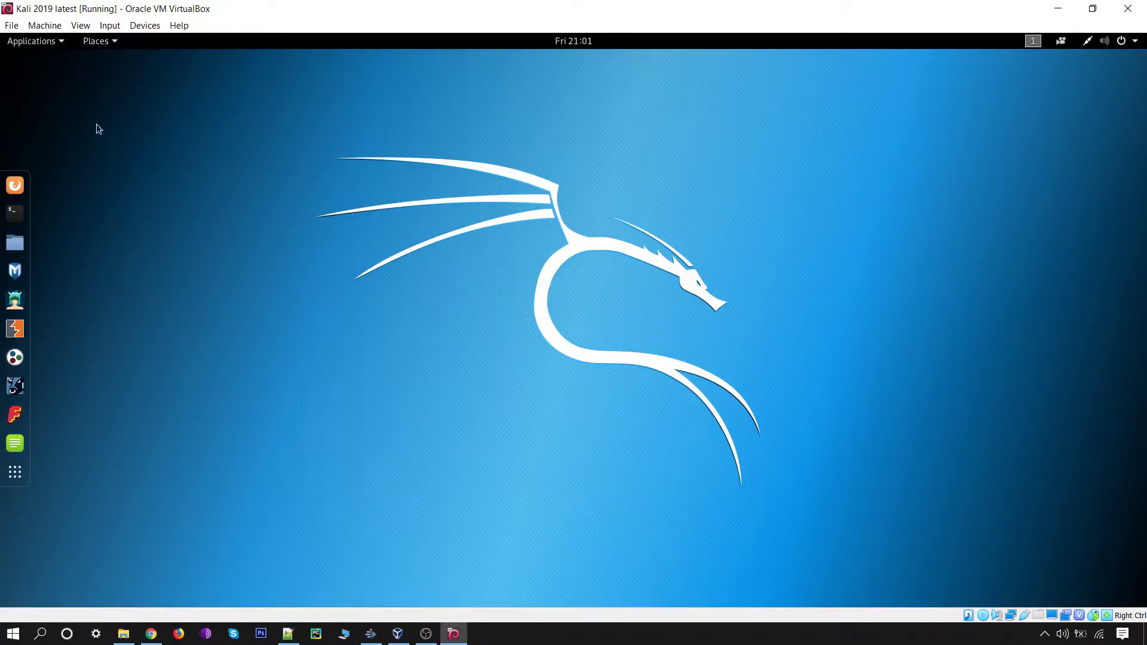
Step: In the Kali VM's General > Advanced settings, set Shared Clipboard and Drag'n'Drop to Bidirectional
click(31, 27)
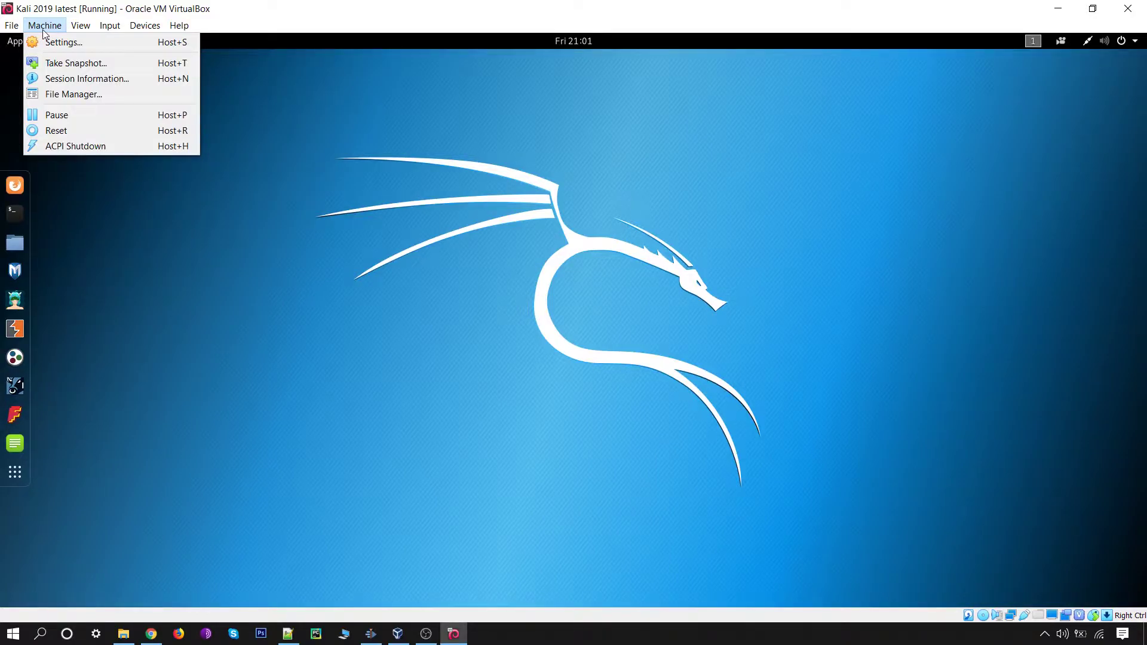
click(58, 44)
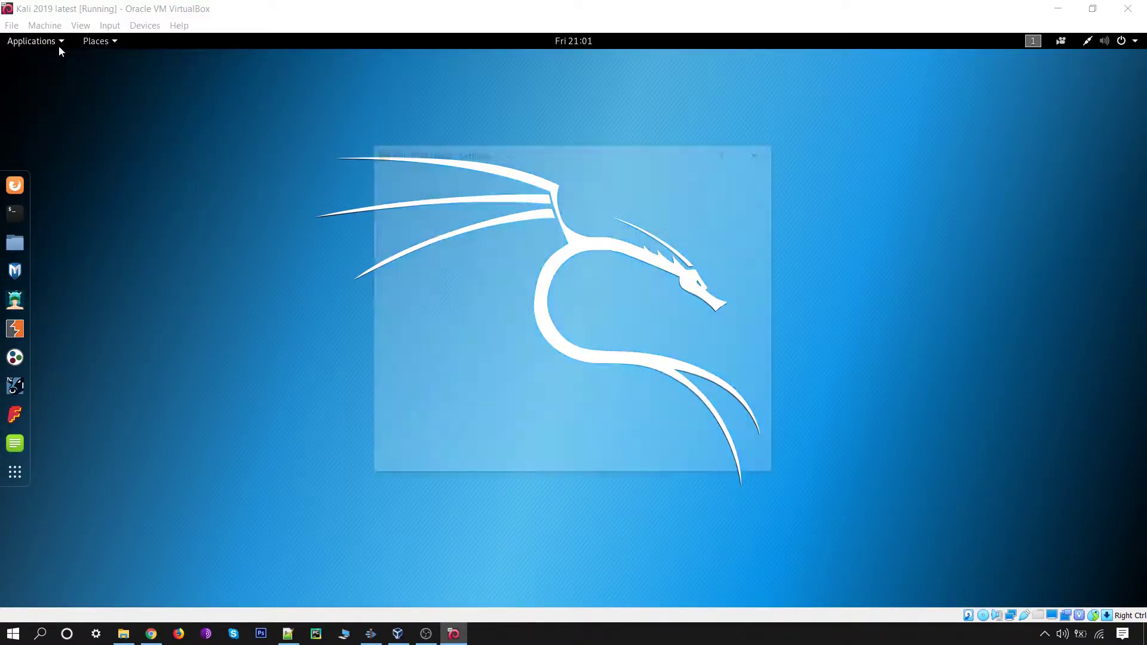
click(421, 204)
click(420, 181)
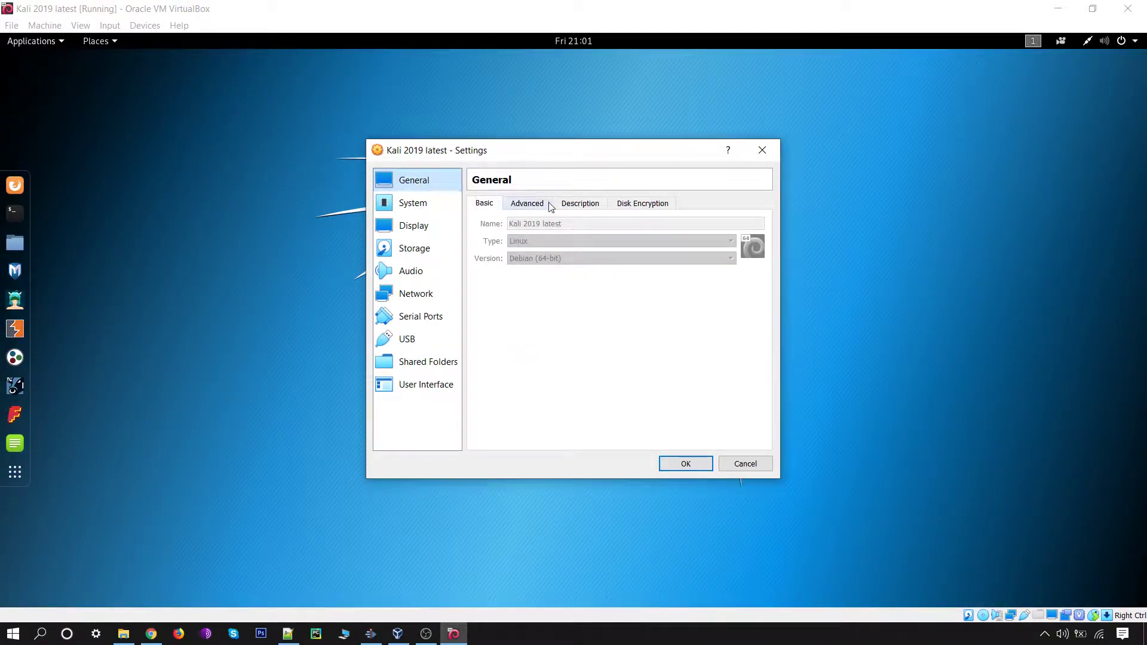
click(524, 207)
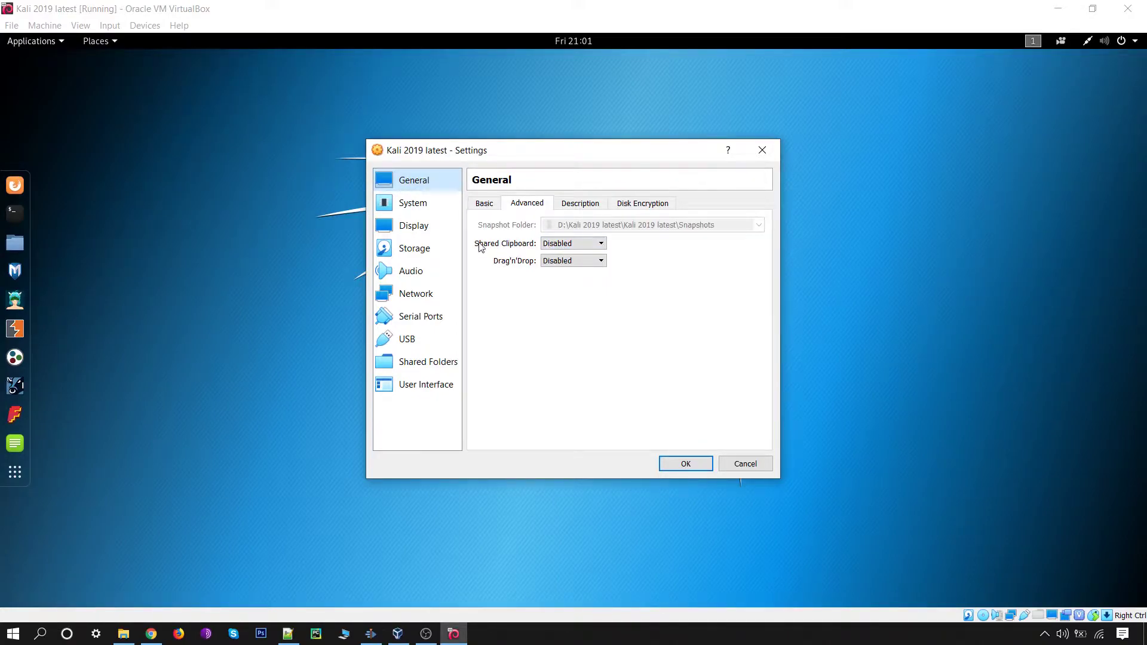
click(571, 244)
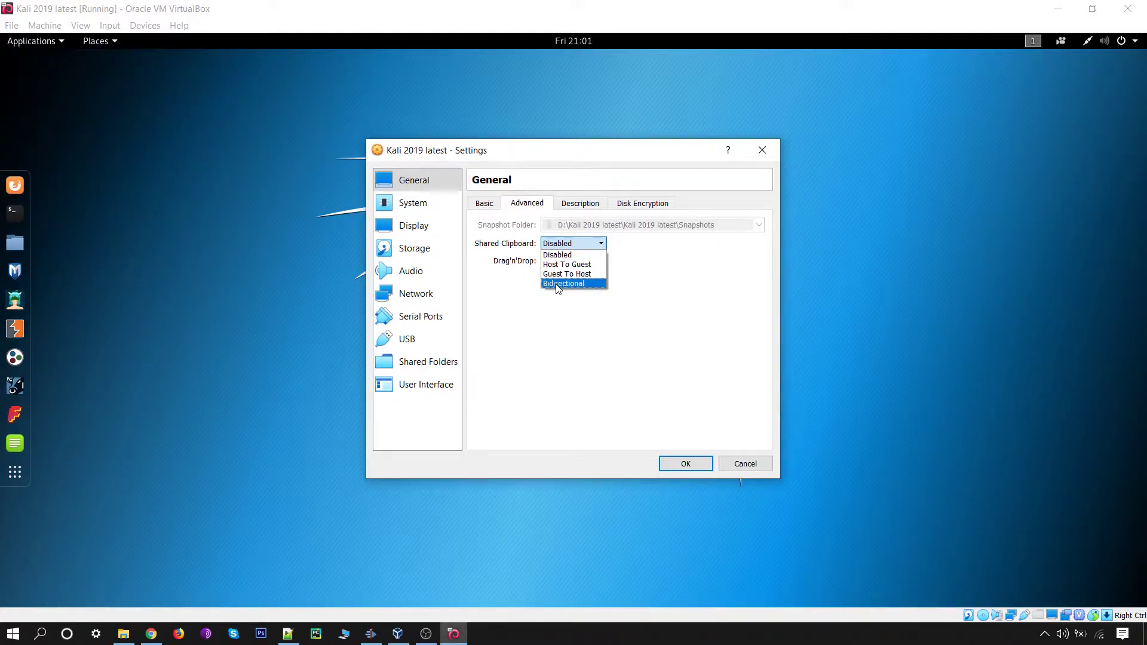
click(558, 285)
click(567, 263)
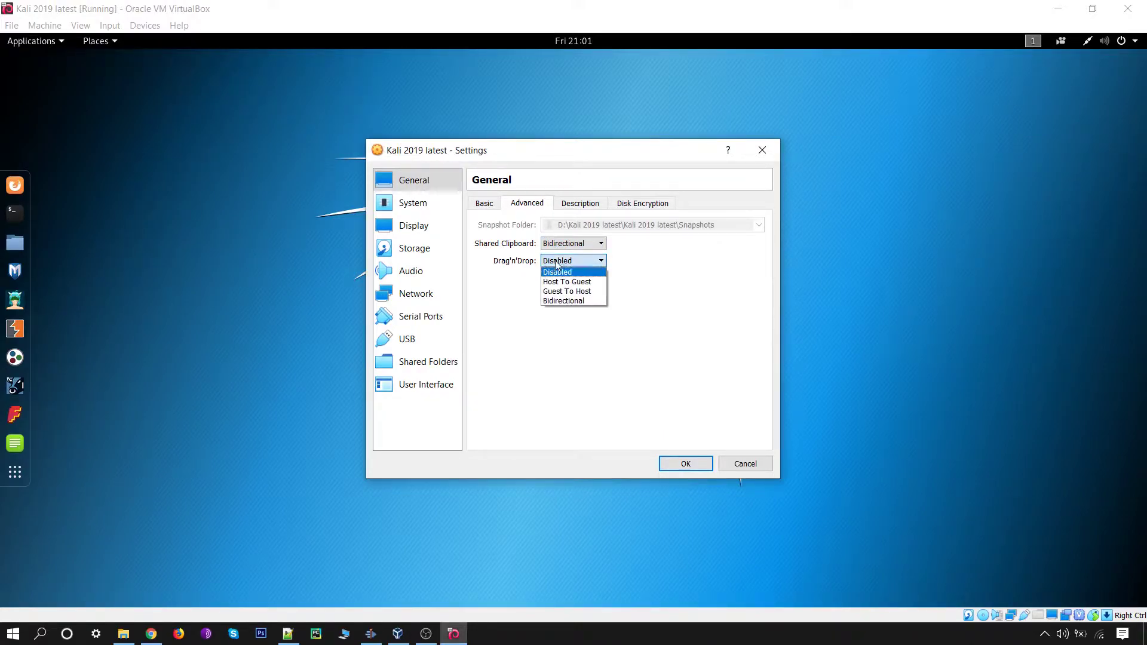
click(556, 302)
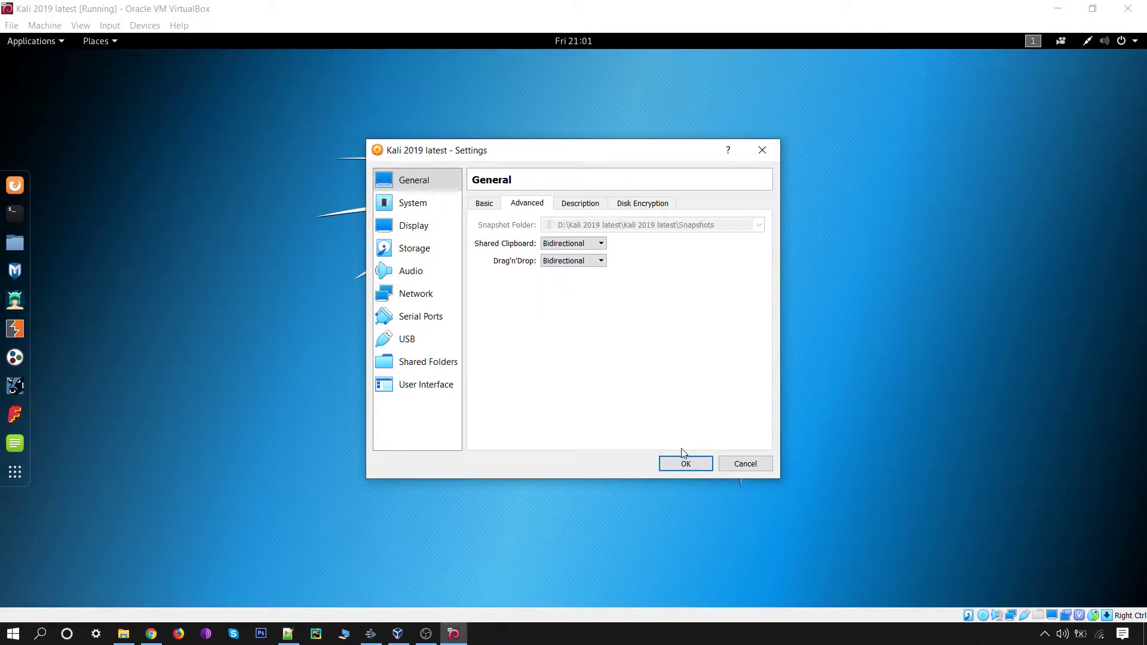
click(685, 465)
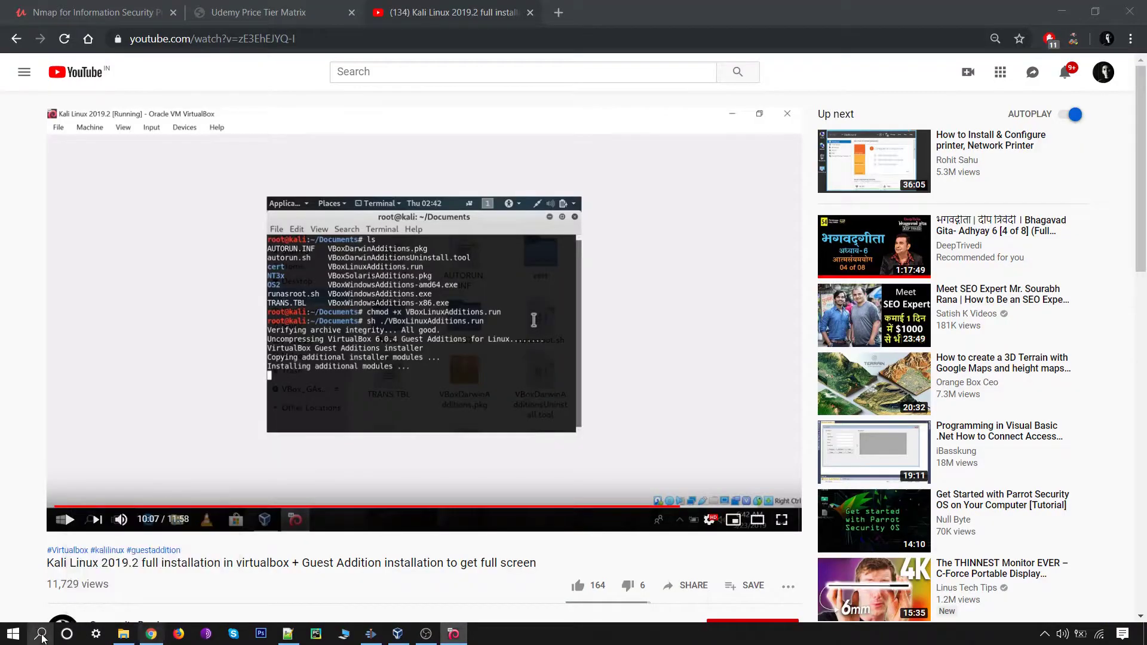
Step: Launch Notepad on the host and type 'This is just for test'
click(53, 626)
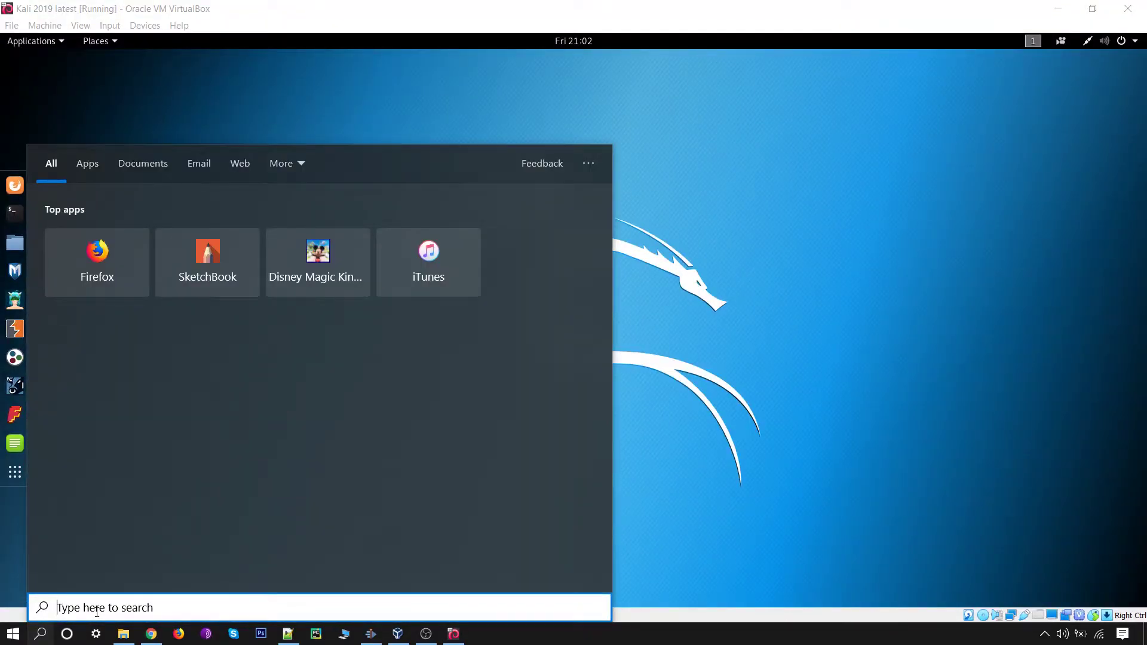
text(note)
key(Return)
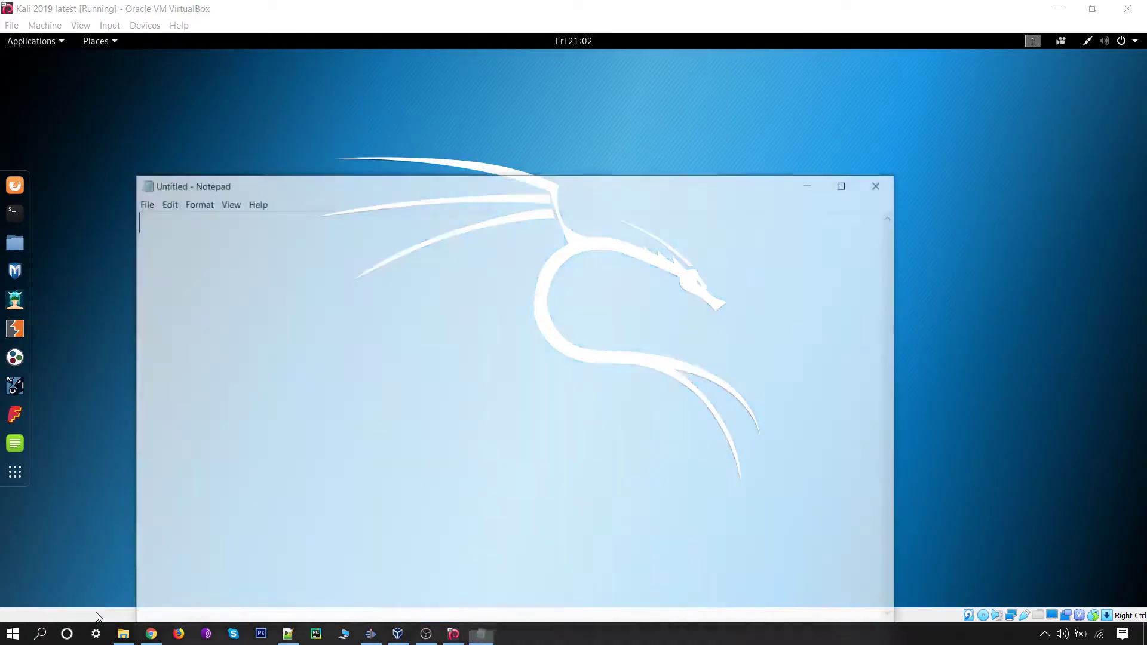
text(This)
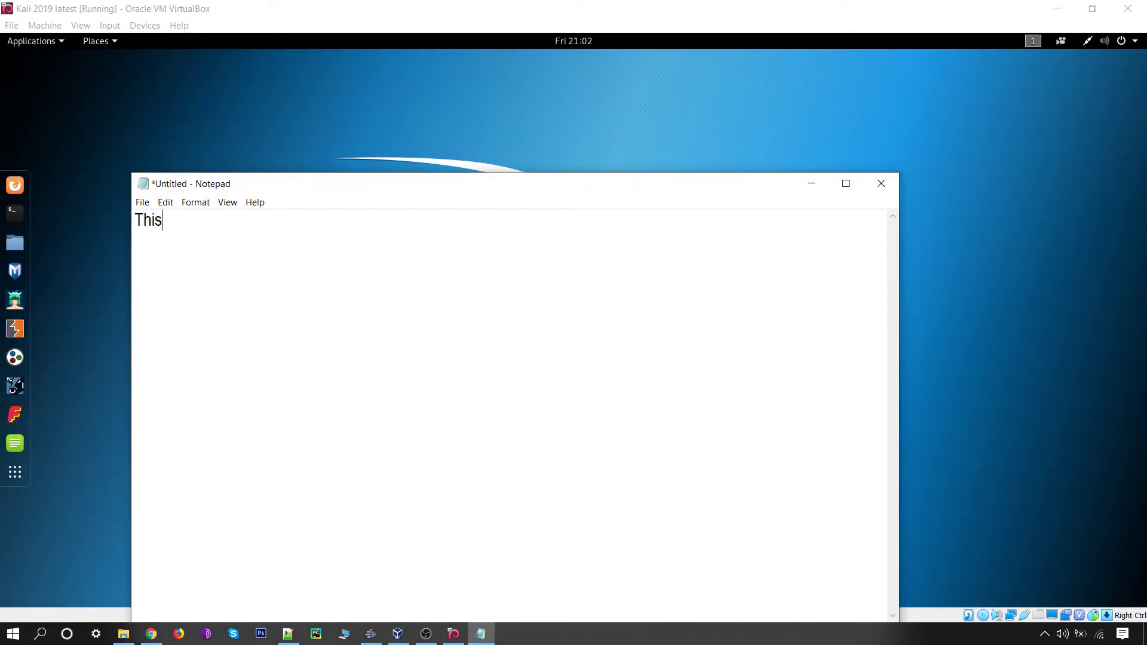
text( is just for test)
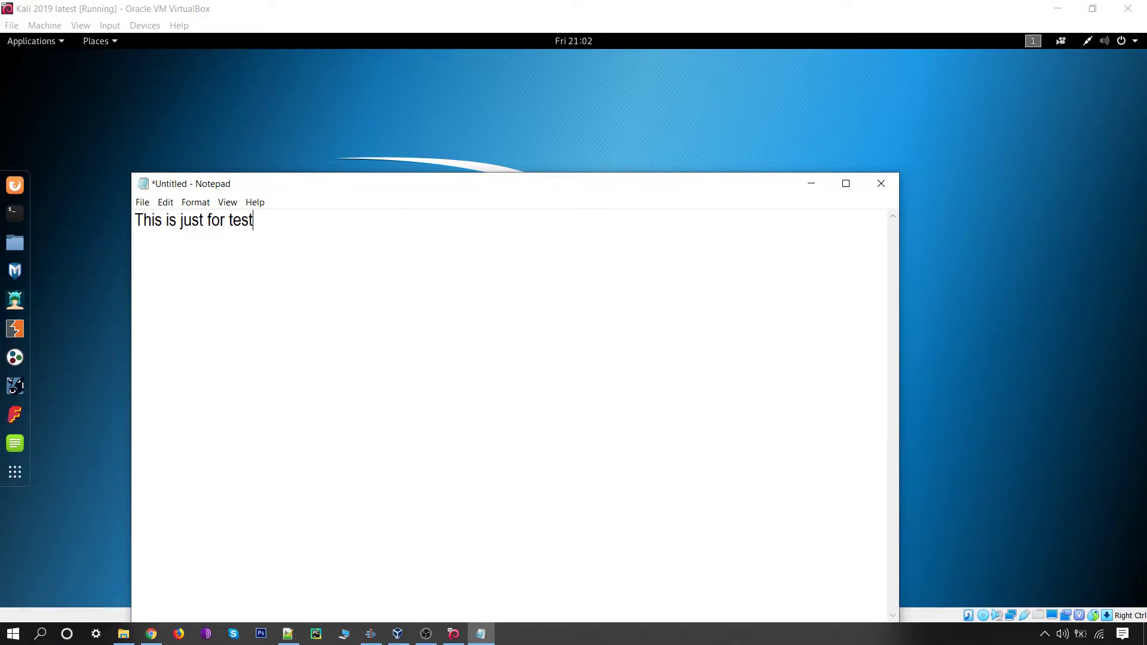
Step: Copy the 'This is just for test' line, then minimize Notepad
drag(264, 225, 135, 222)
right_click(164, 222)
click(197, 265)
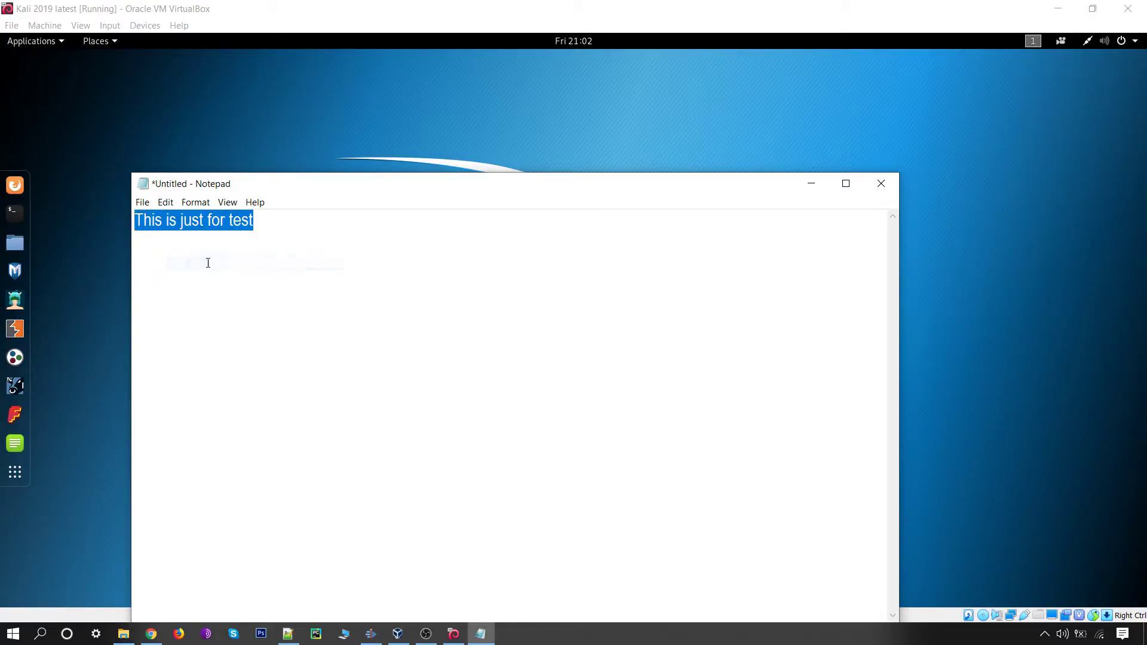
click(815, 182)
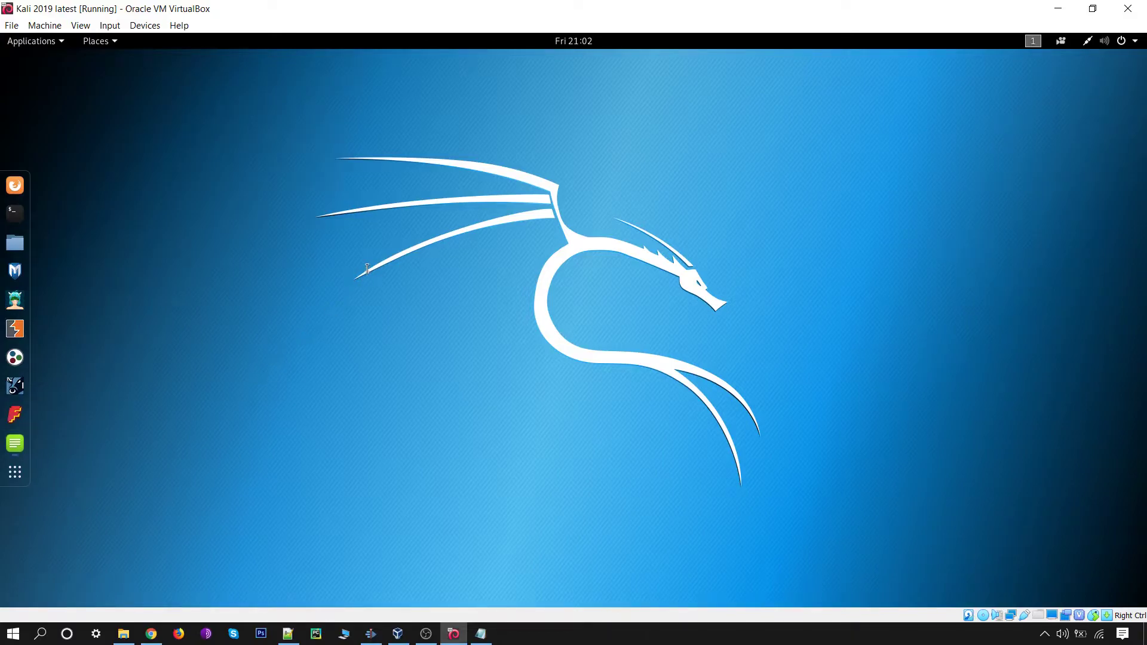
Step: Paste the host's copied line into Kali's Leafpad and move the window toward the centre
right_click(221, 168)
click(239, 206)
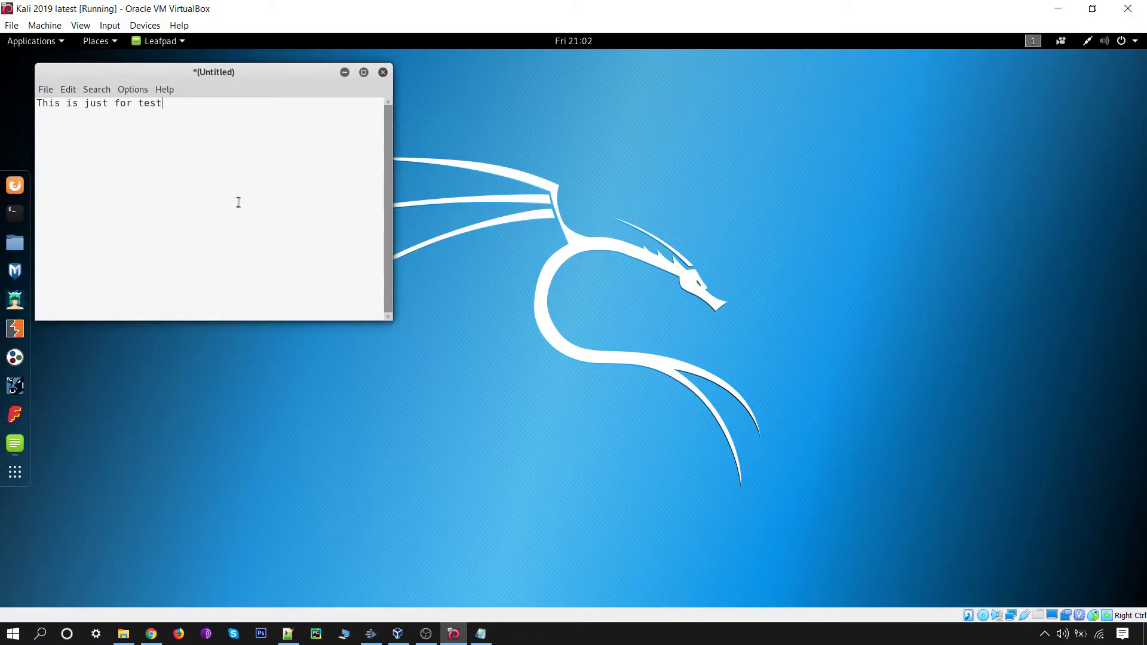
drag(254, 89, 447, 101)
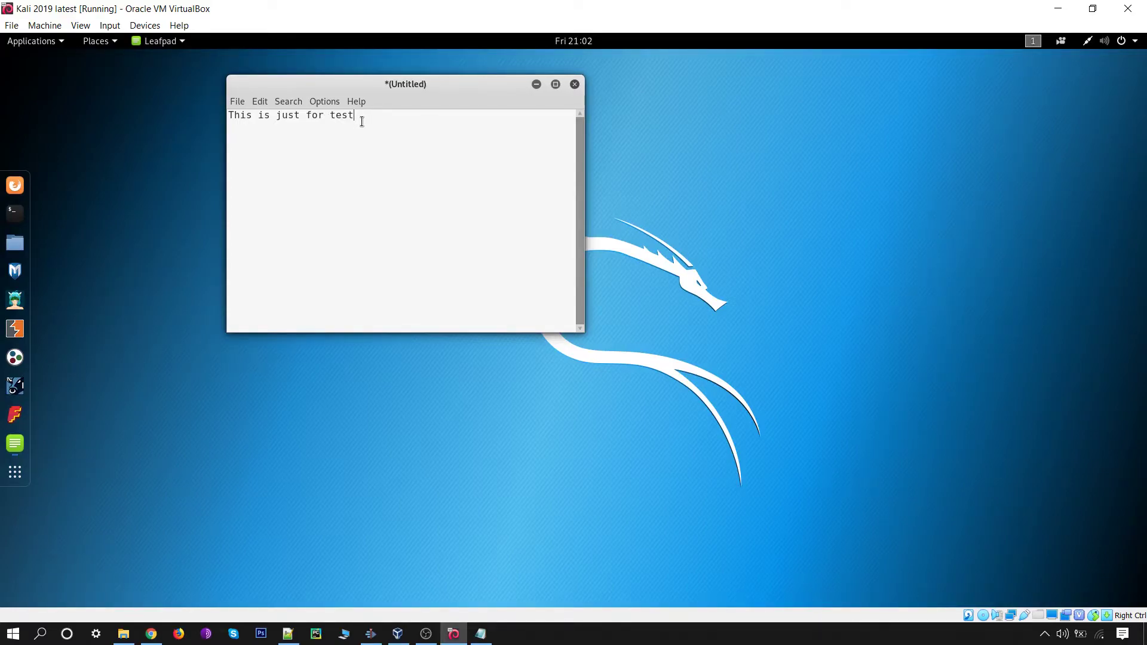
Step: Close Leafpad without saving and launch a Kali terminal
click(575, 85)
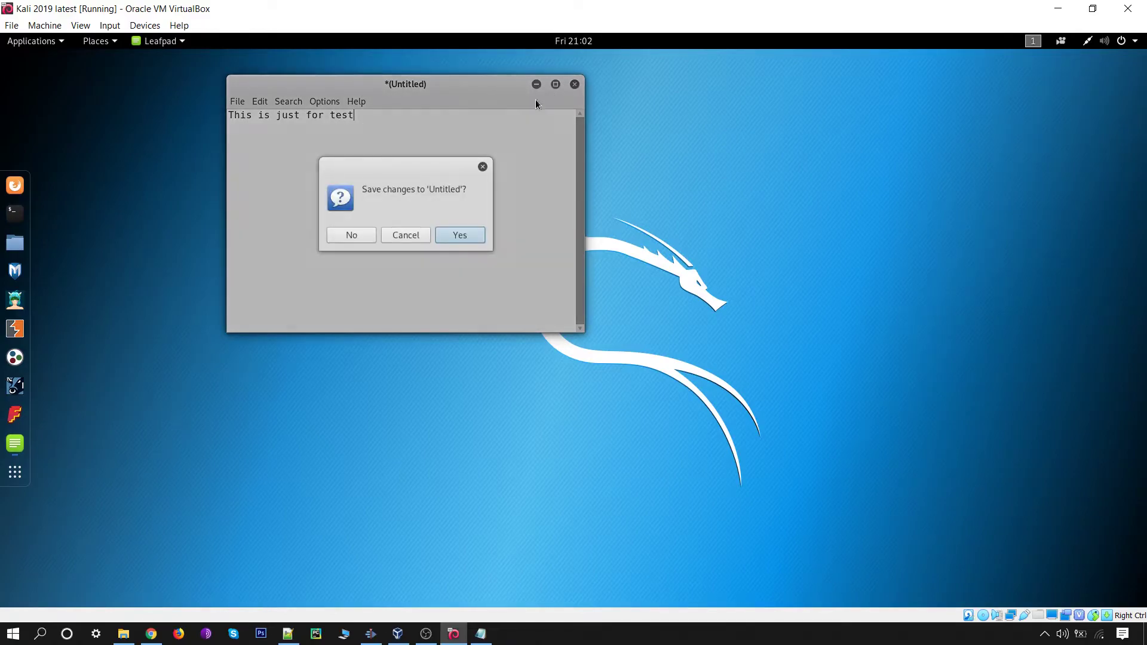
click(350, 237)
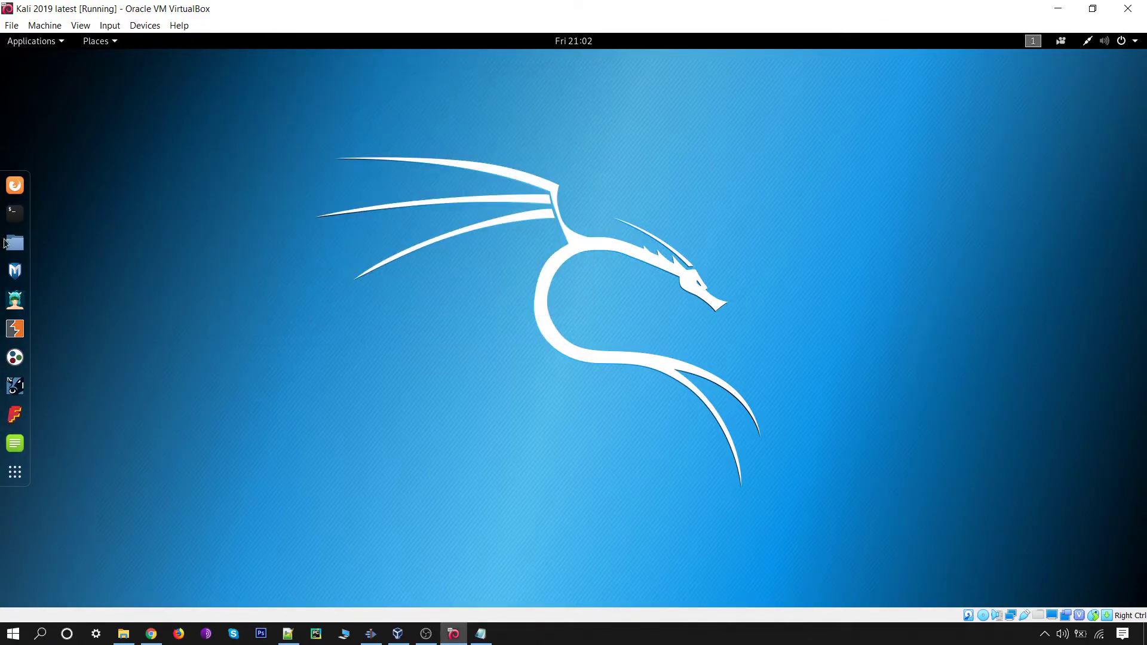
click(15, 215)
Step: Run uname -r in the Kali terminal and copy the command with its 4.19.0-kali3-amd64 output
drag(329, 166, 420, 160)
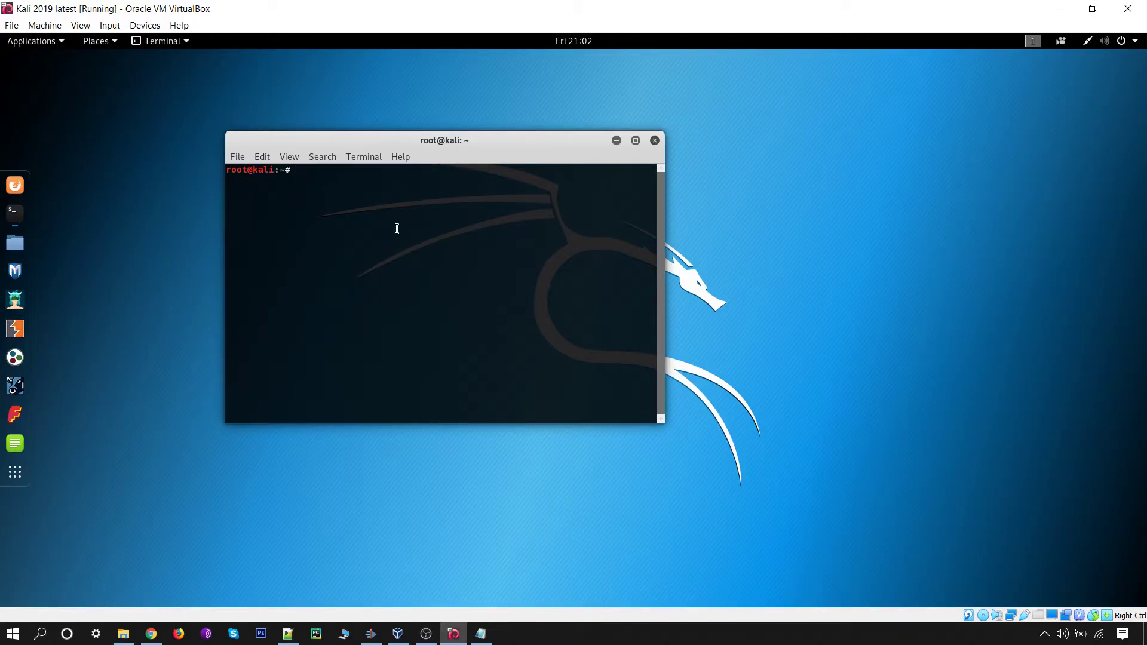
text(unm)
text(me)
text( -r)
key(Return)
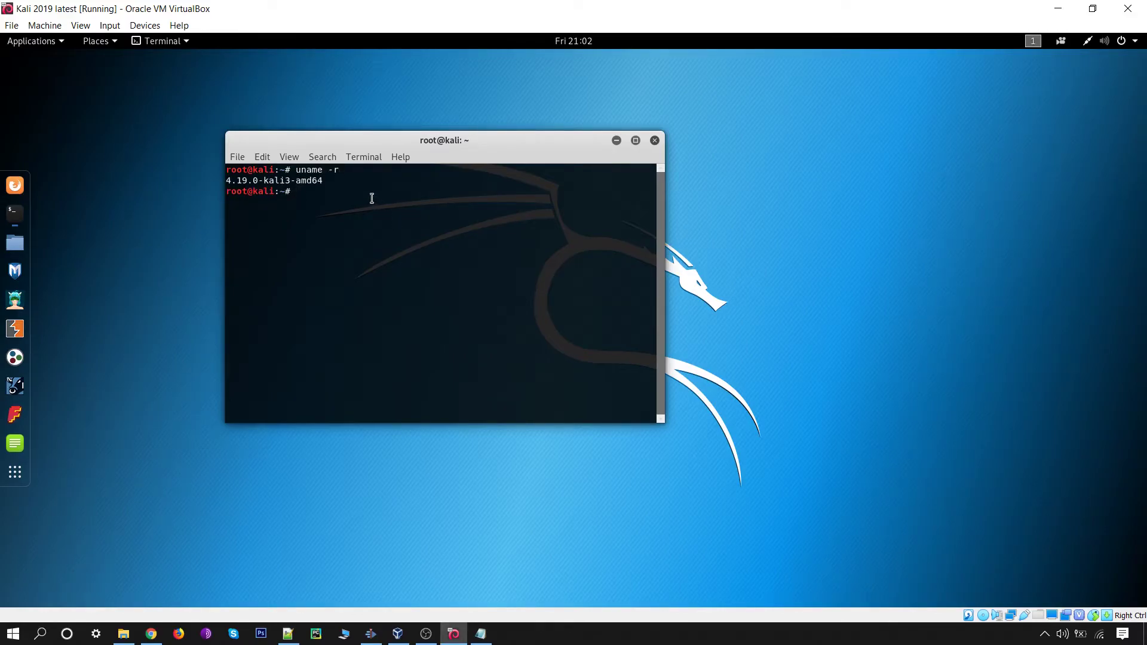
drag(296, 170, 324, 181)
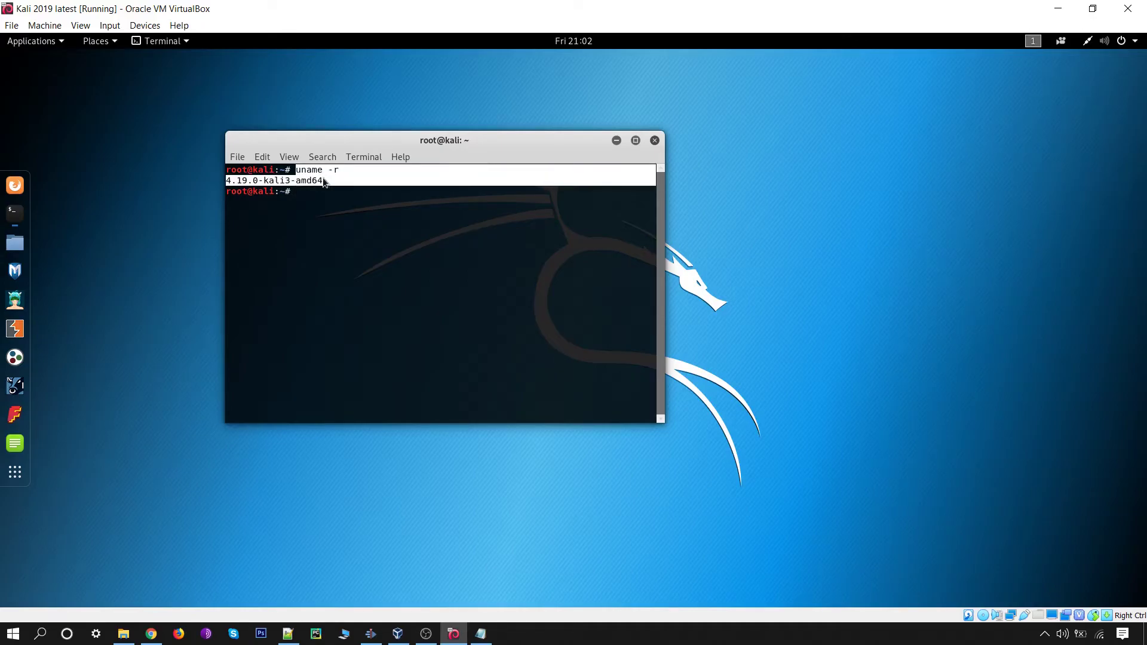
right_click(323, 182)
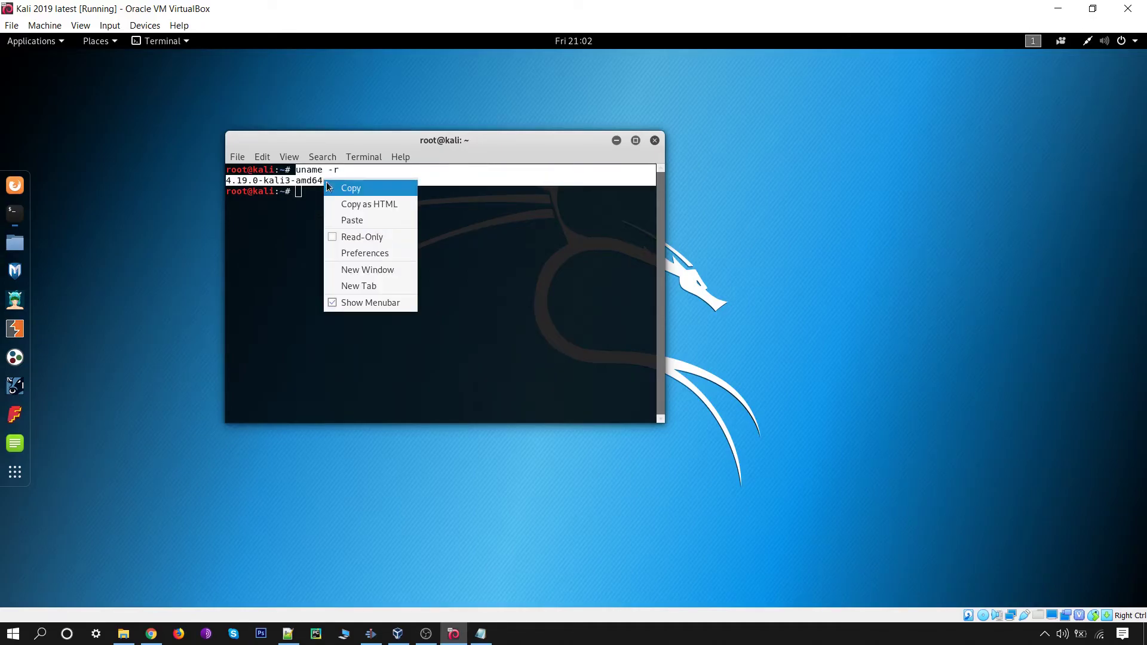
click(360, 188)
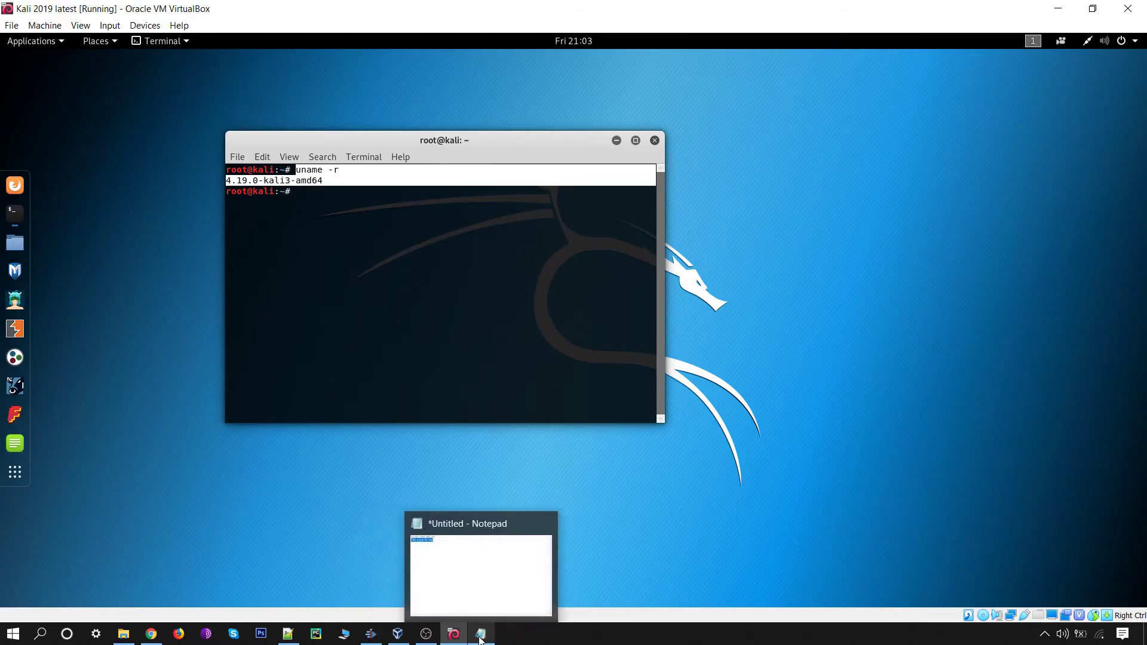
Step: Replace the test line in host Notepad with the pasted uname -r output
click(480, 638)
double_click(274, 236)
click(274, 236)
key(ctrl+a)
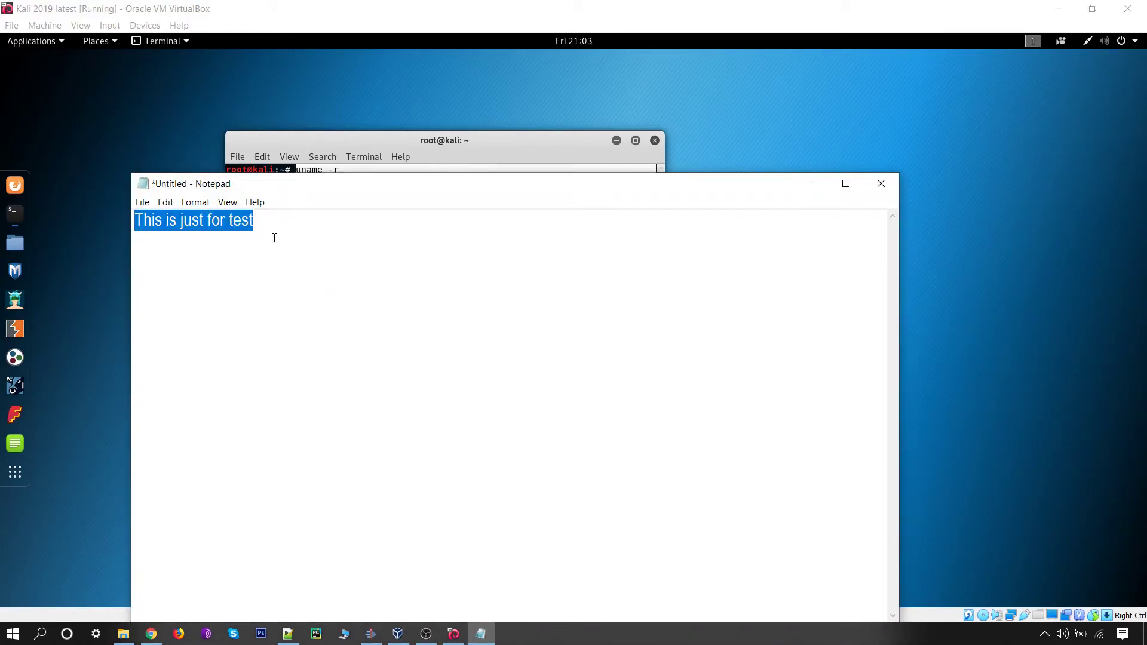
key(BackSpace)
right_click(274, 238)
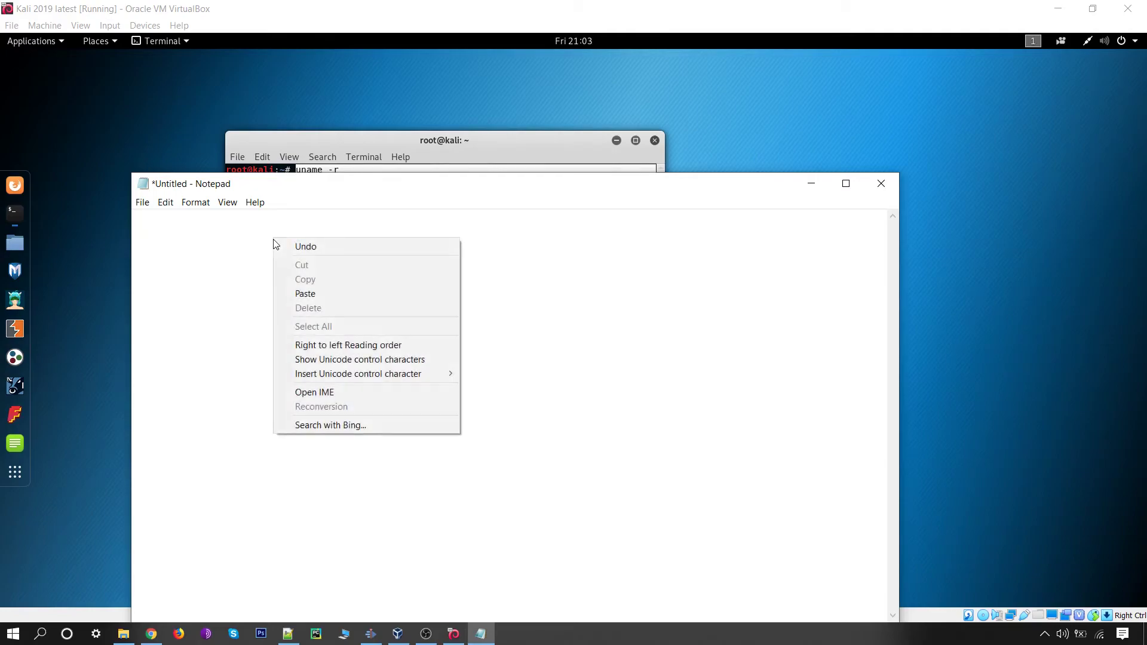
click(317, 291)
Step: Select the pasted lines, then close Notepad with Don't Save
drag(271, 249, 119, 221)
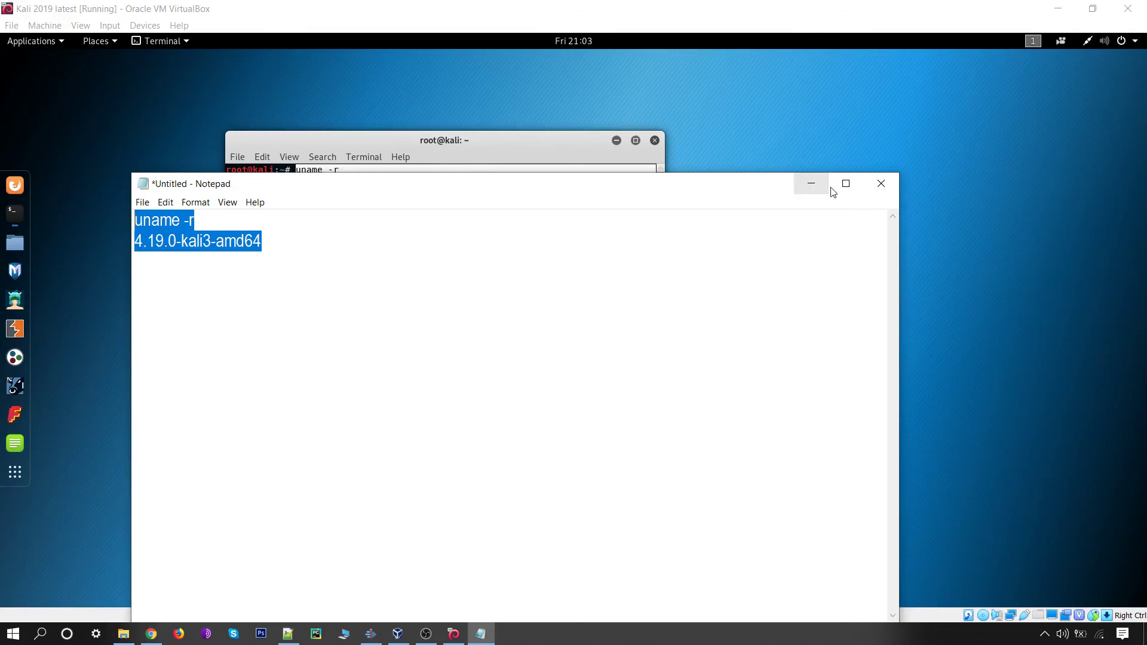
click(878, 183)
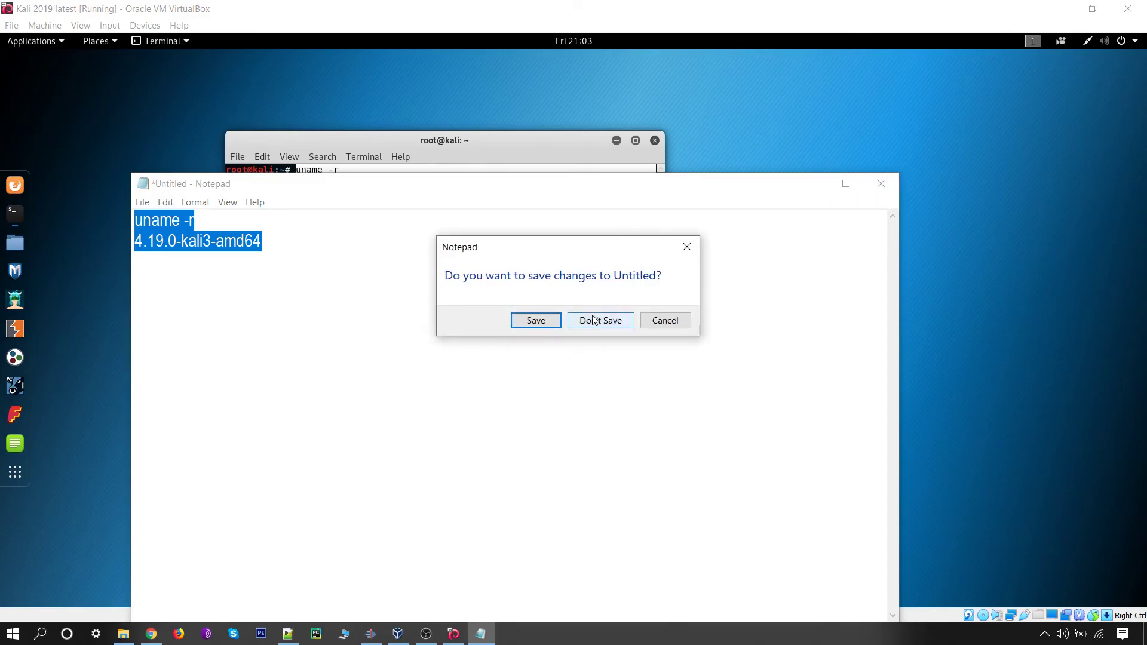
click(591, 316)
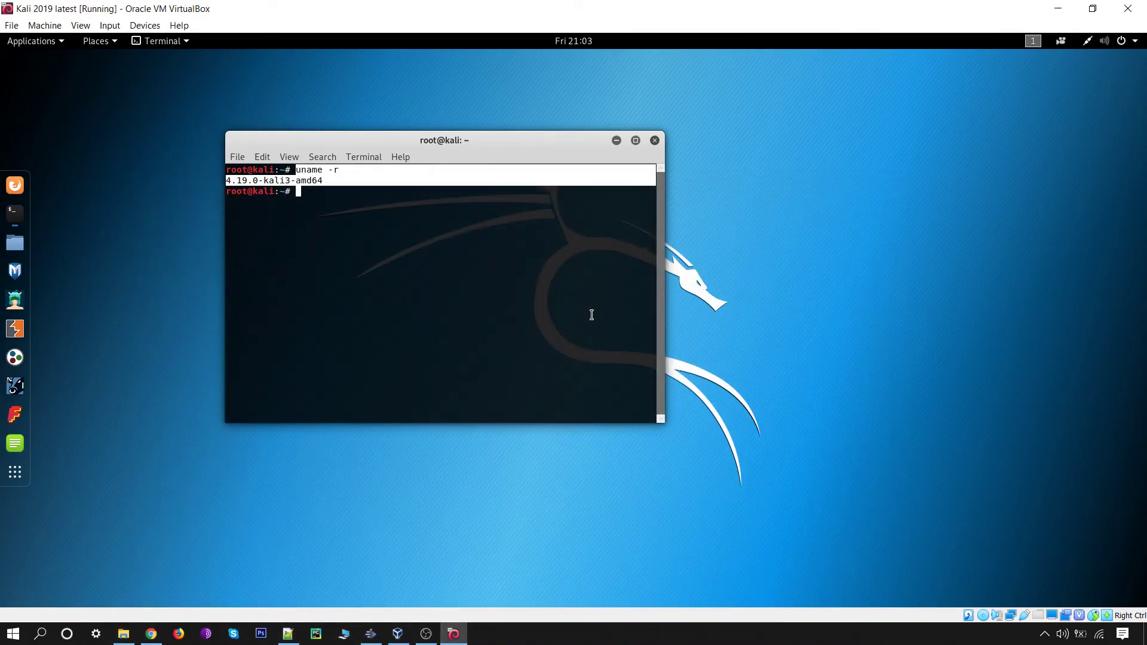